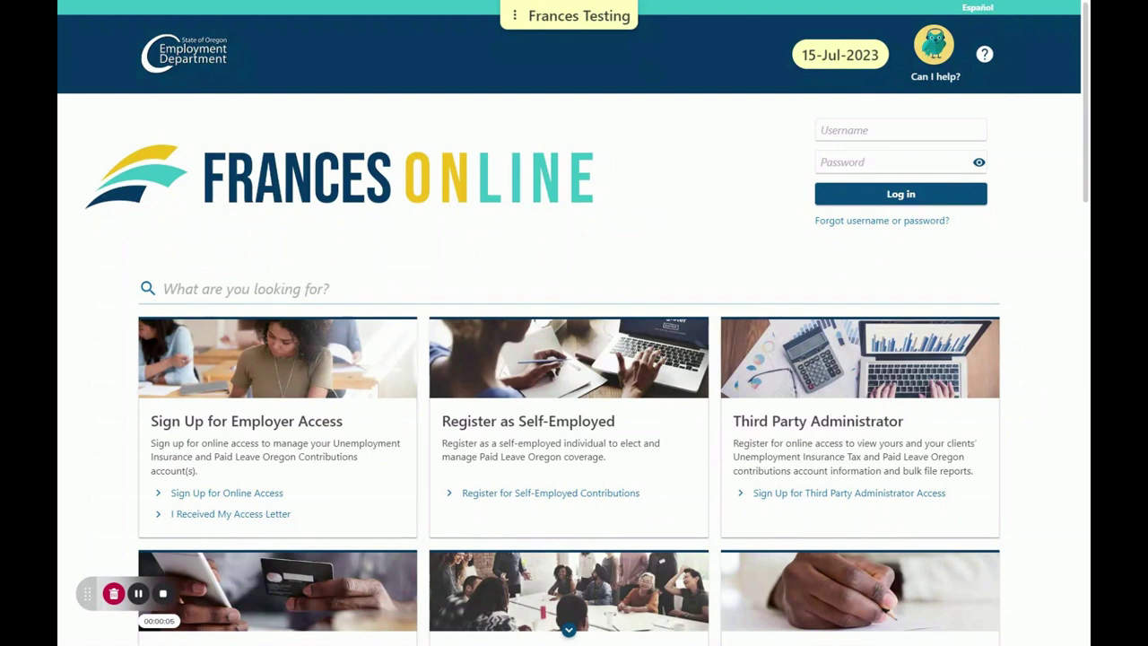
Log in with the employer account's username and password, showing the password as plain text
{"action": "left_click", "coordinate": [817, 134]}
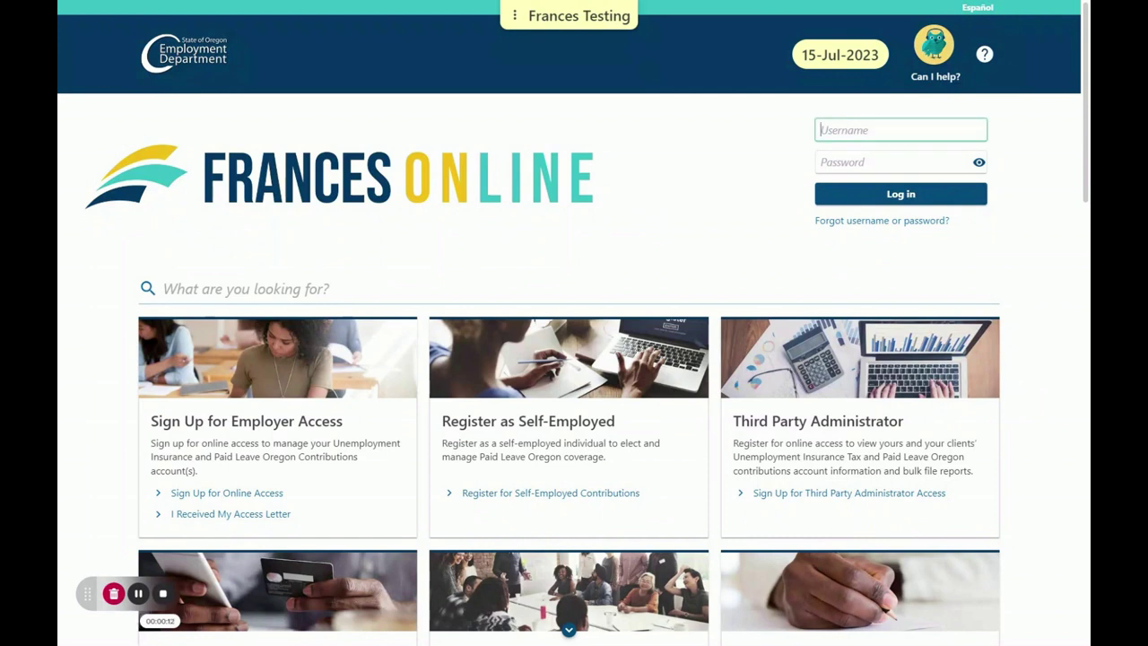
{"action": "key", "text": "Tab"}
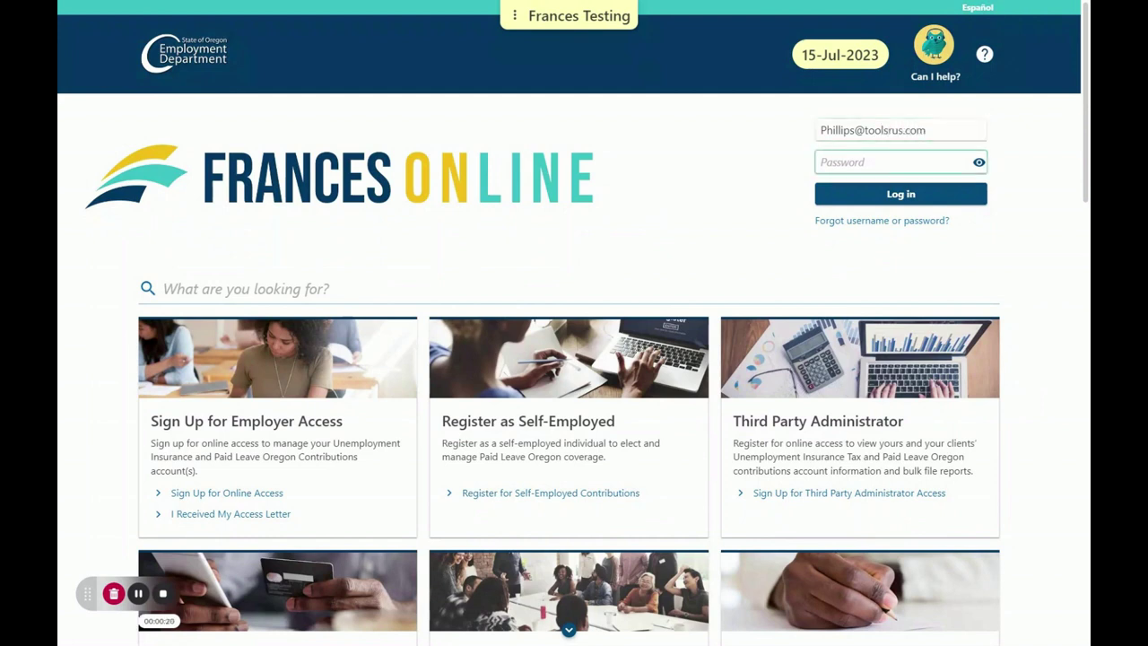
{"action": "key", "text": "Tab"}
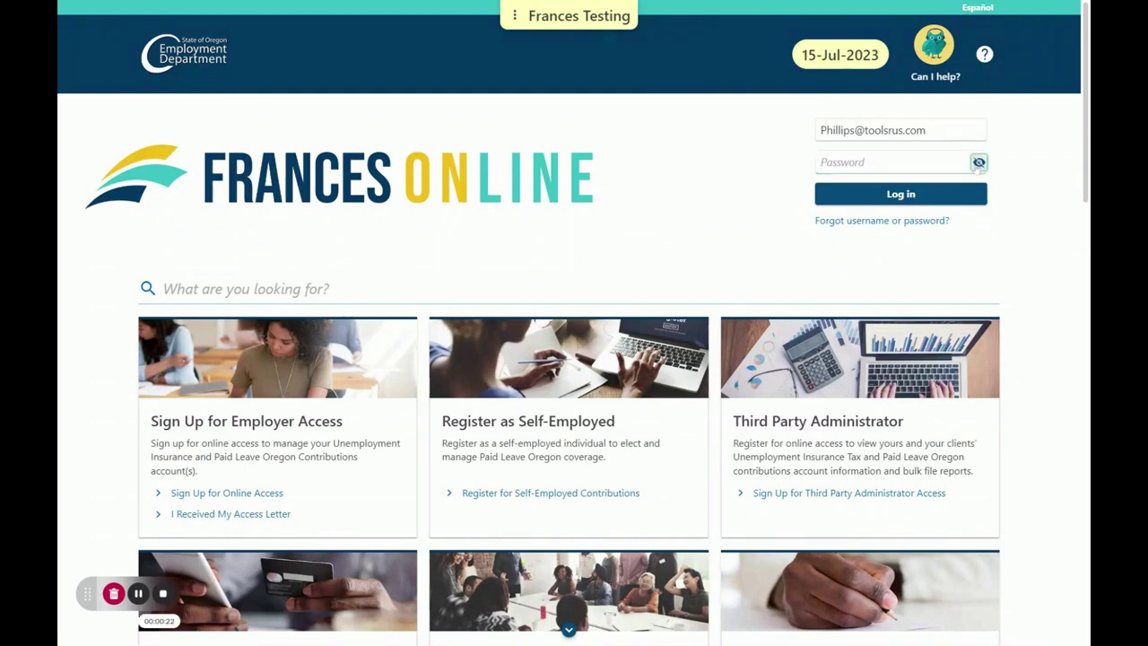
{"action": "key", "text": "shift+Tab"}
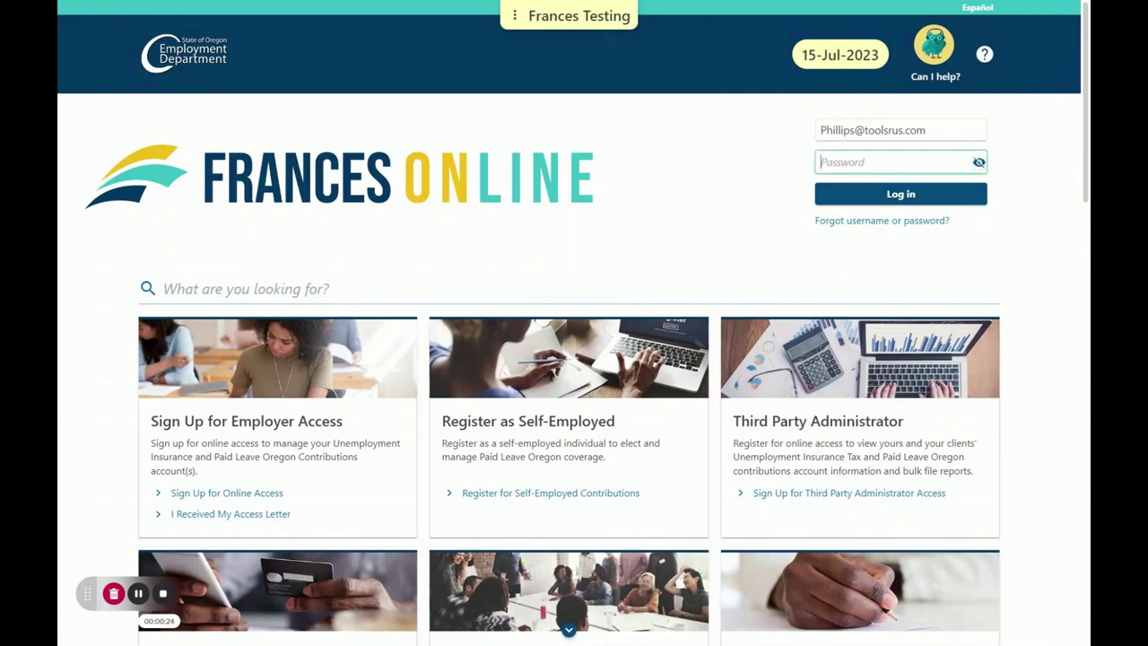
{"action": "type", "text": "Test123456789!"}
{"action": "left_click", "coordinate": [971, 203]}
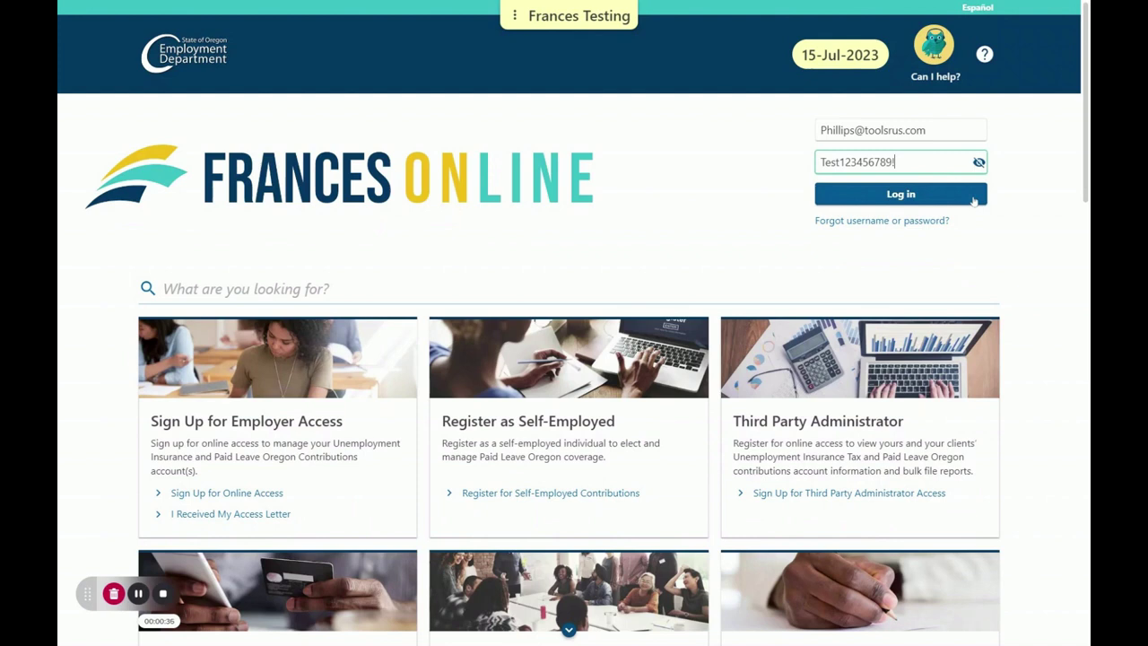
{"action": "left_click", "coordinate": [972, 200]}
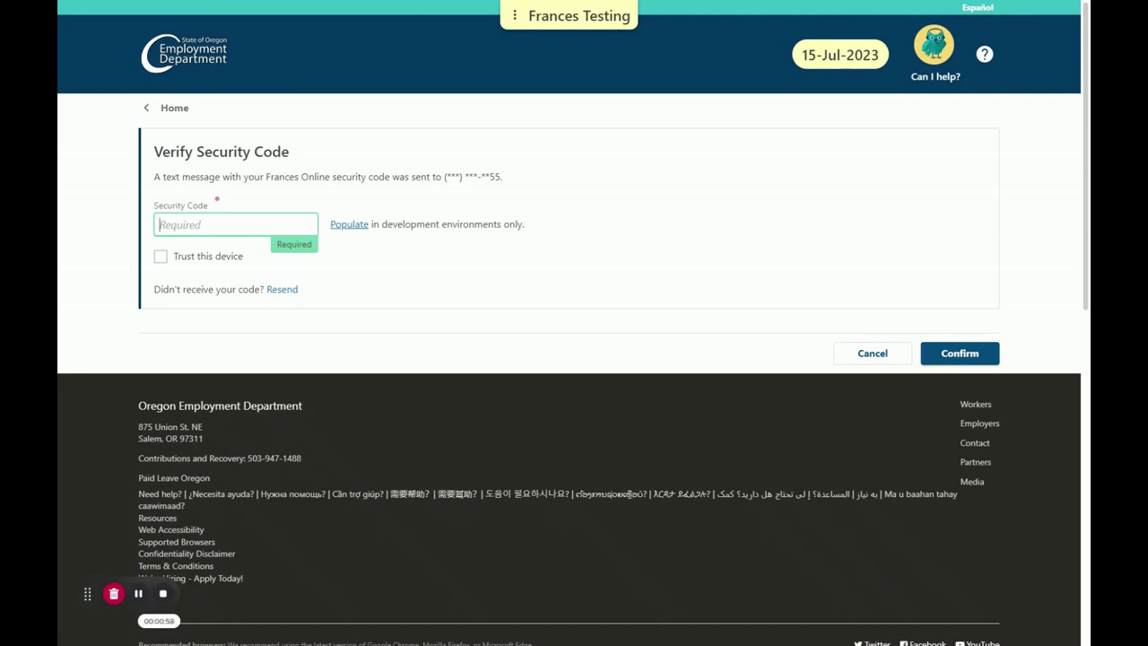
Auto-fill the security code with Populate and confirm it to reach the TOOLS R US home page
{"action": "left_click", "coordinate": [353, 231]}
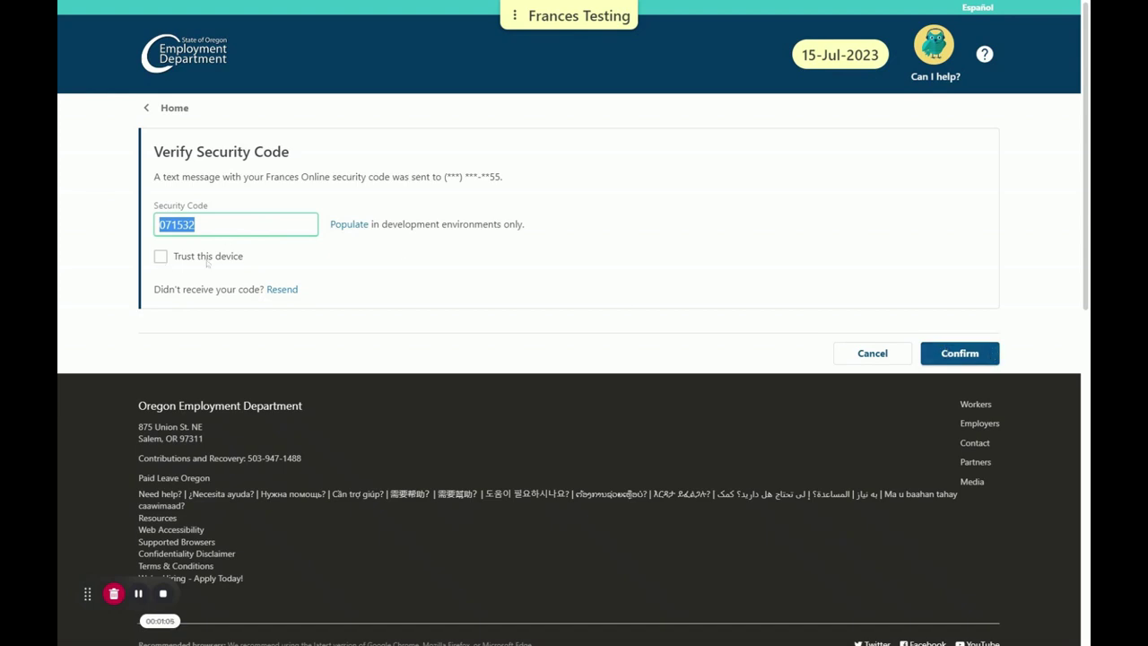
{"action": "left_click", "coordinate": [953, 355]}
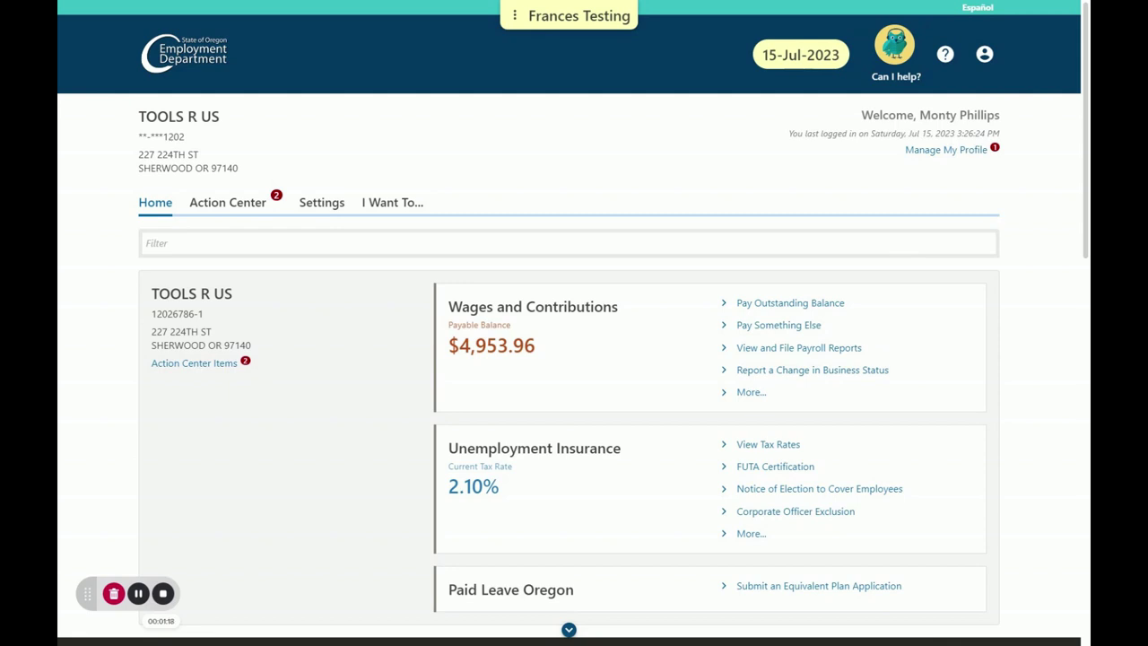
Open View and File Payroll Reports and choose File Now for 2023 Quarter 2
{"action": "scroll", "coordinate": [994, 224], "scroll_direction": "down", "scroll_amount": 1}
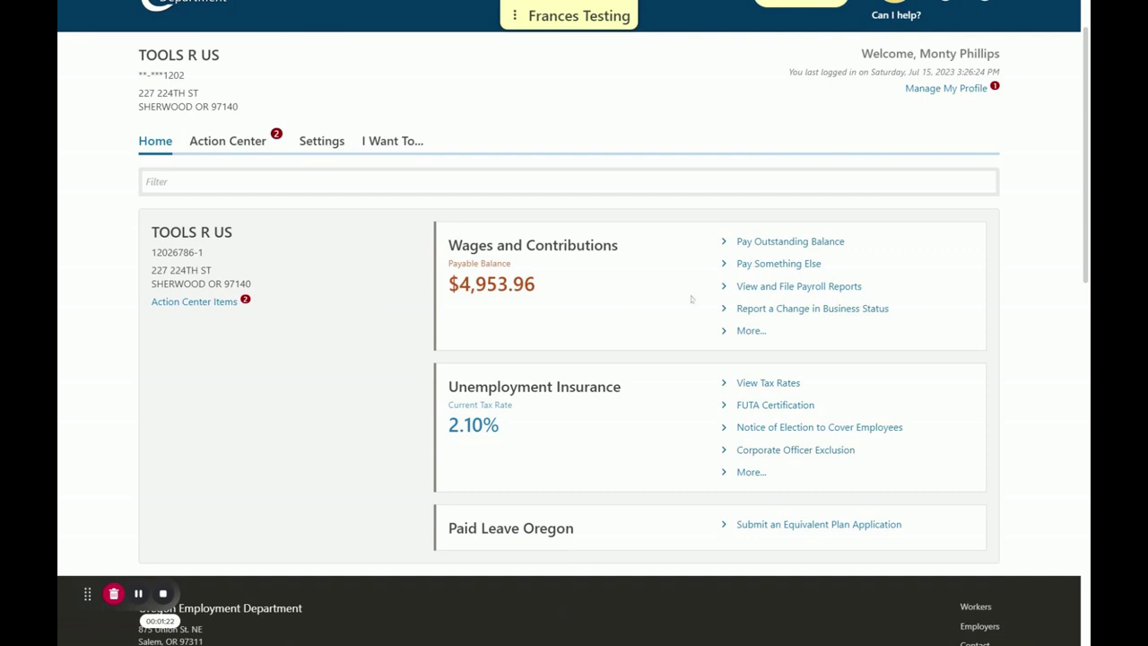
{"action": "left_click", "coordinate": [759, 292]}
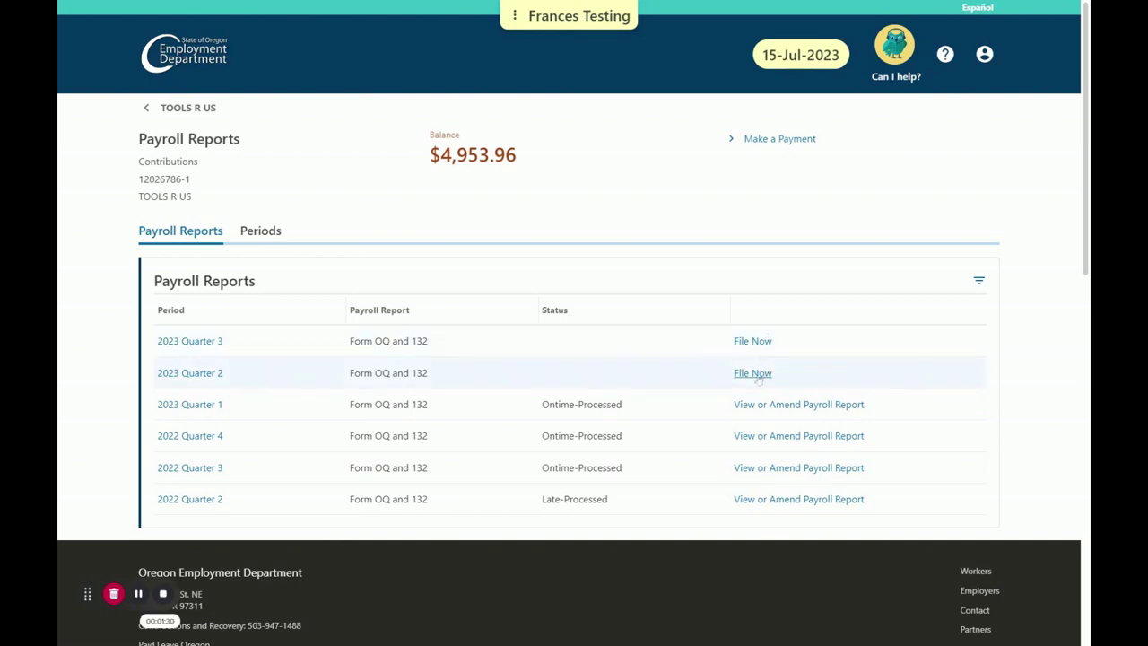
{"action": "left_click", "coordinate": [758, 379]}
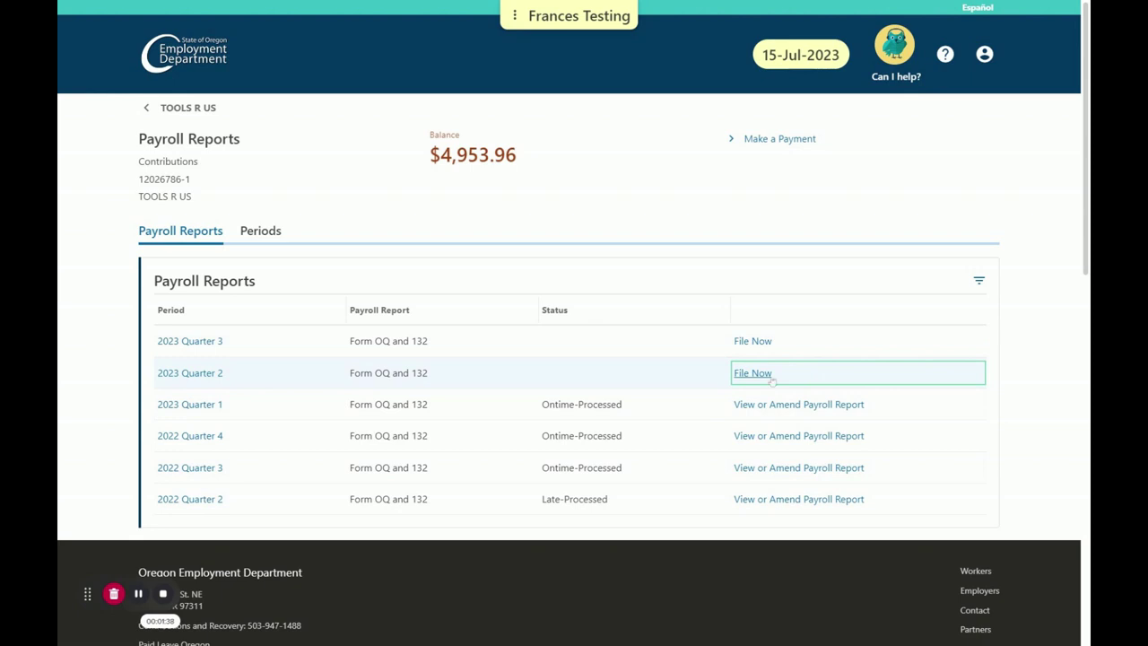
Open the 2023 Q2 combined form, pass the Introduction, and keep payroll answered Yes
{"action": "left_click", "coordinate": [820, 377]}
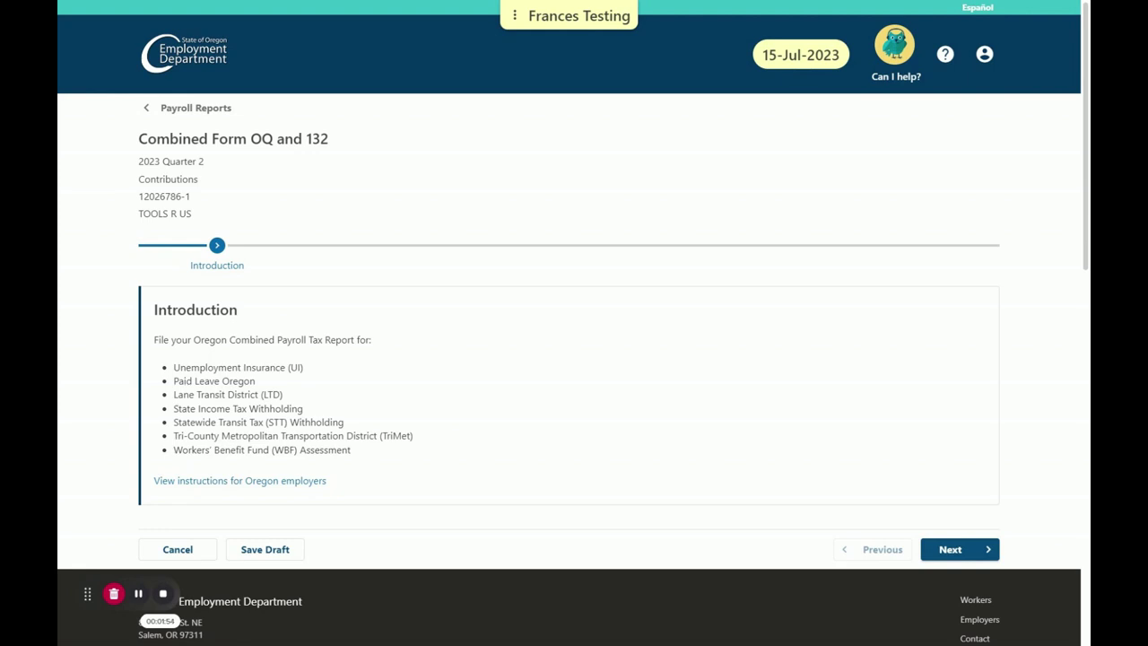
{"action": "left_click", "coordinate": [946, 549]}
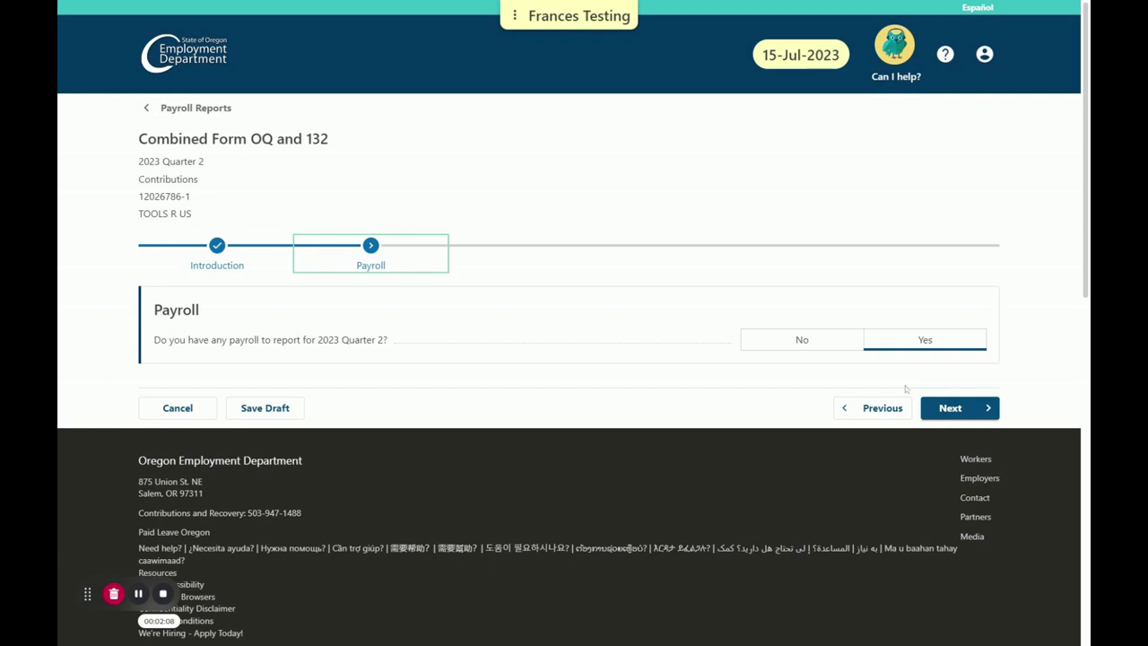
{"action": "left_click", "coordinate": [965, 413]}
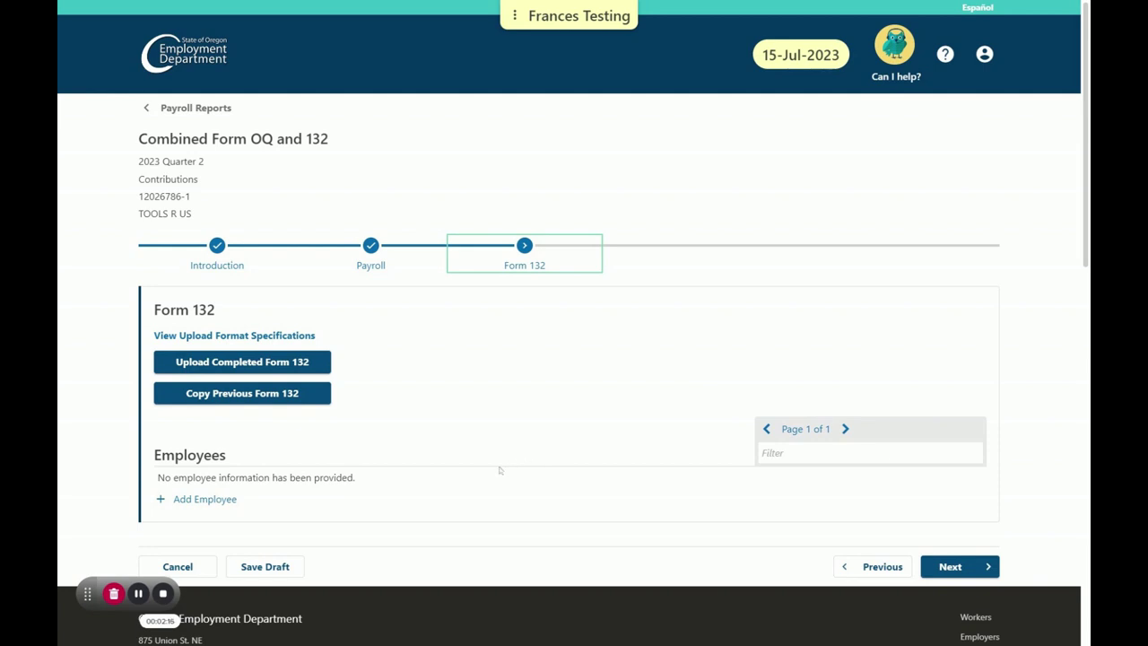
Download the Excel Spreadsheet Specifications template from the Form 132 upload format specifications
{"action": "left_click", "coordinate": [258, 337]}
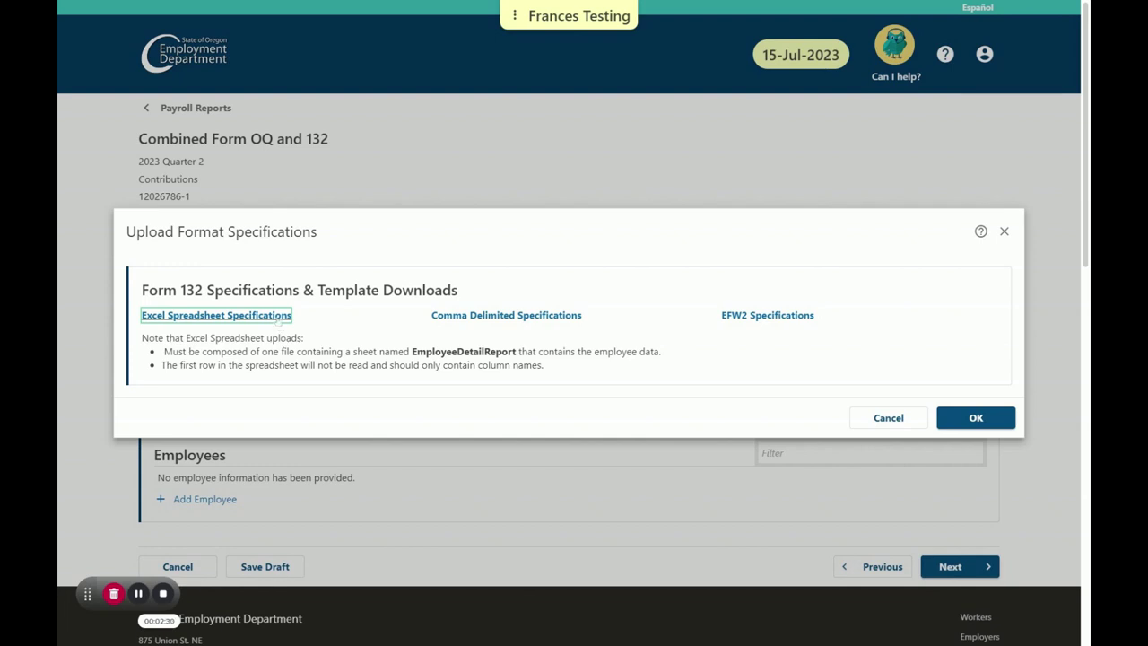
{"action": "left_click", "coordinate": [278, 315]}
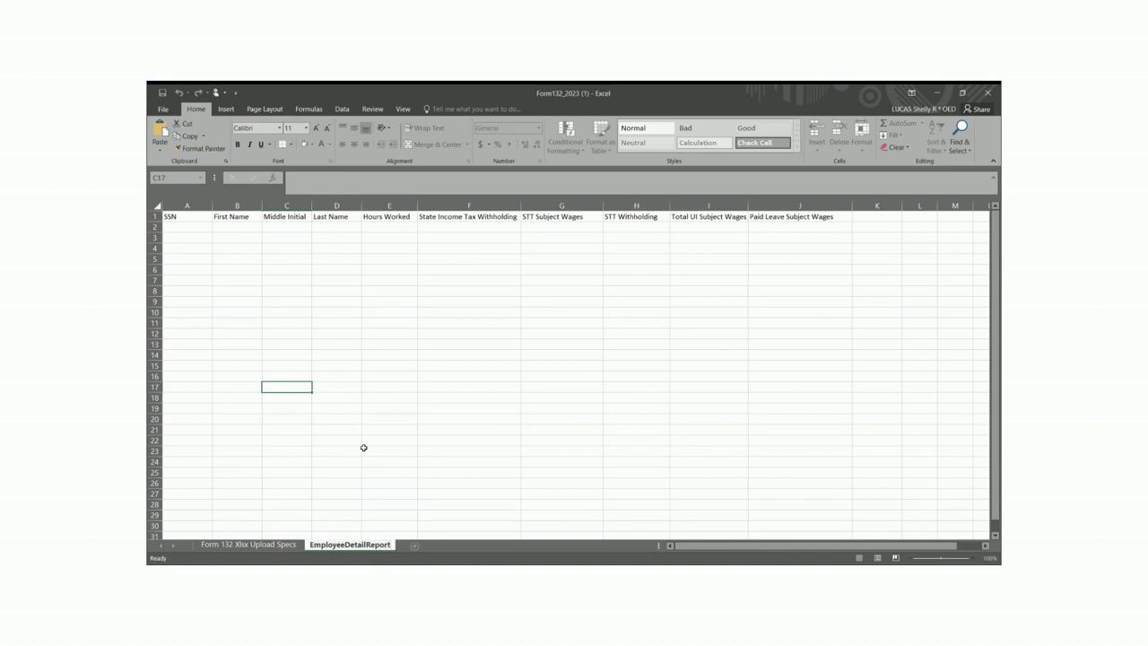
Confirm the EmployeeDetailReport sheet name in the Form132_2023 workbook
{"action": "left_click", "coordinate": [439, 491]}
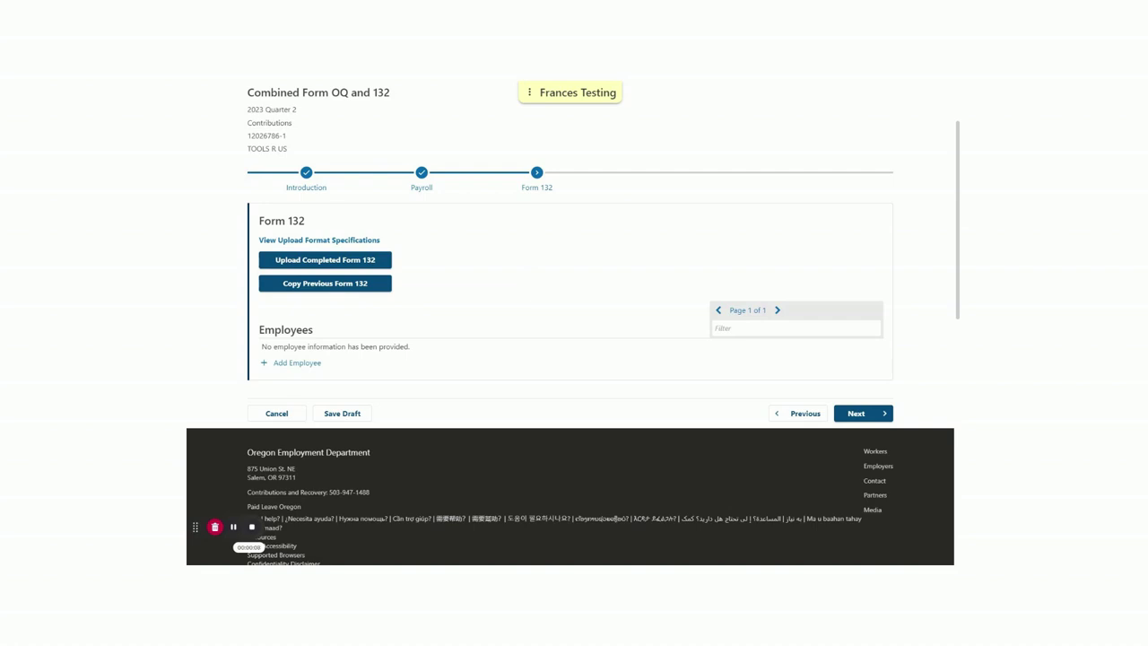
{"action": "left_click", "coordinate": [341, 261]}
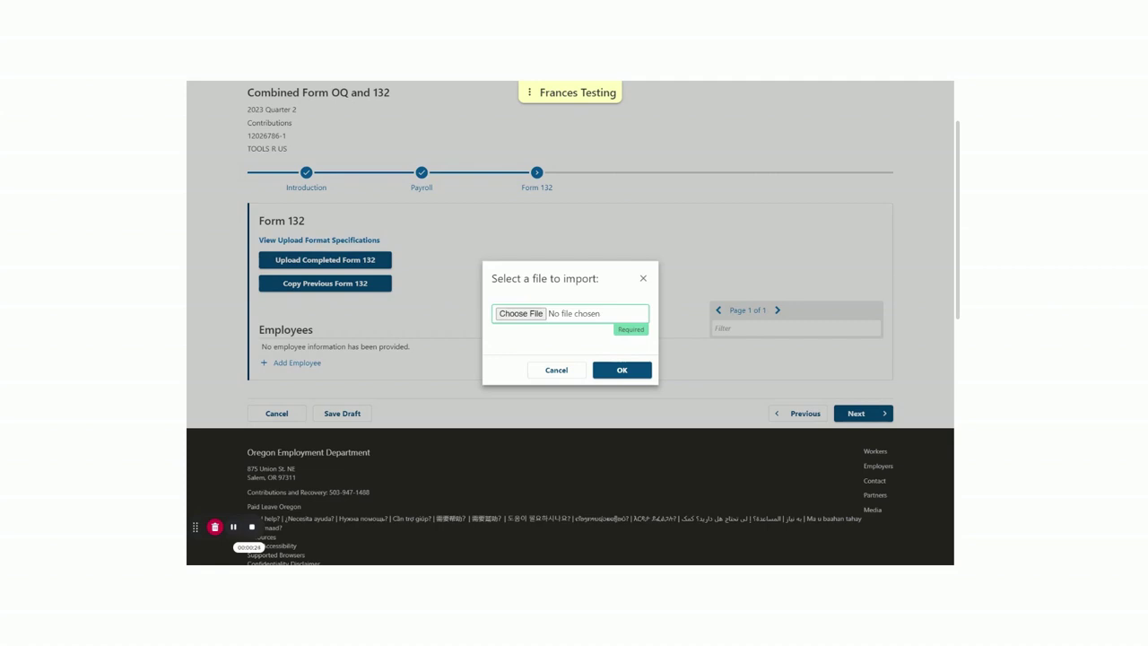
{"action": "left_click", "coordinate": [550, 370]}
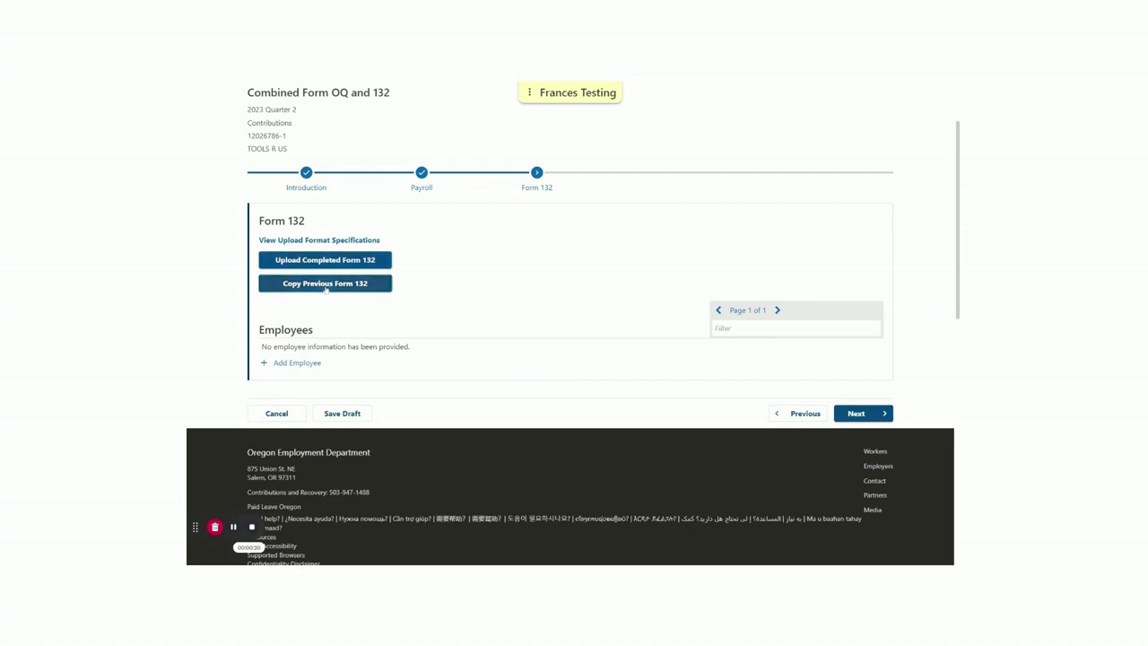
Copy employees from the previous Form 132; give the first 400 hours, 12 withholding, 12000 STT wages
{"action": "left_click", "coordinate": [325, 285]}
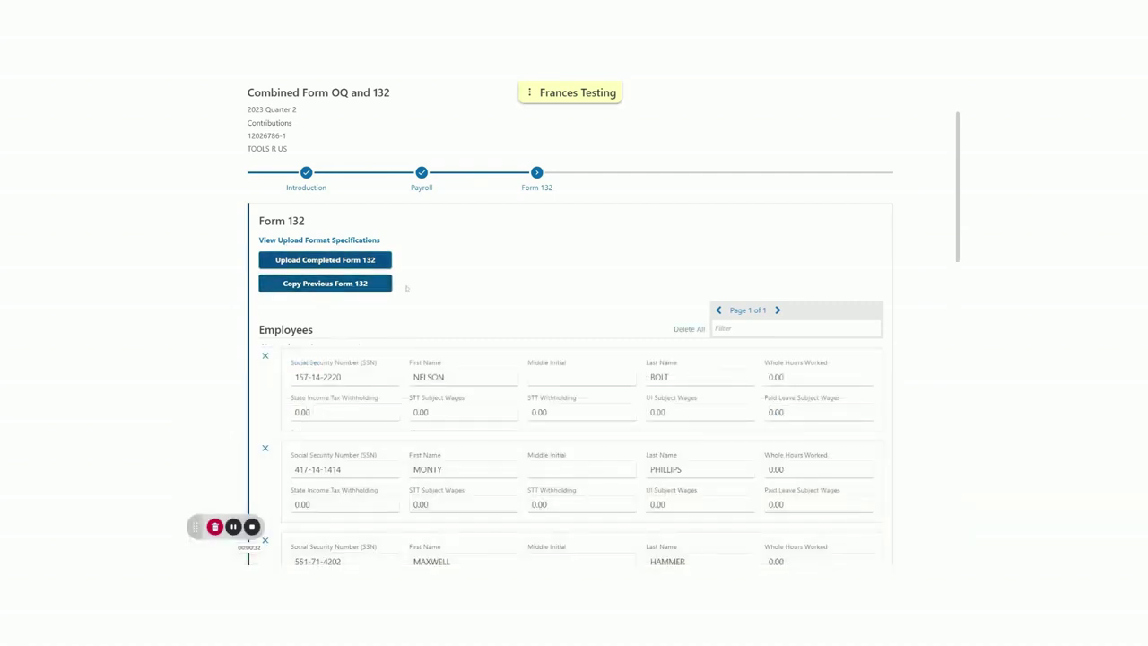
{"action": "scroll", "coordinate": [475, 282], "scroll_direction": "down", "scroll_amount": 1}
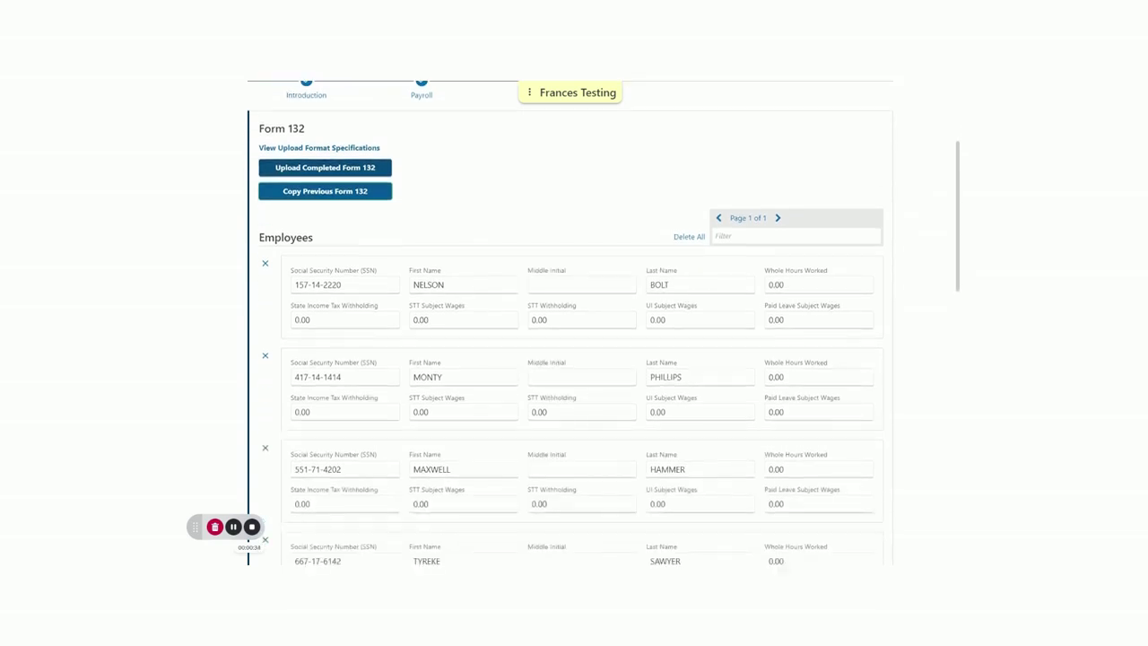
{"action": "left_click", "coordinate": [818, 284]}
{"action": "type", "text": "400"}
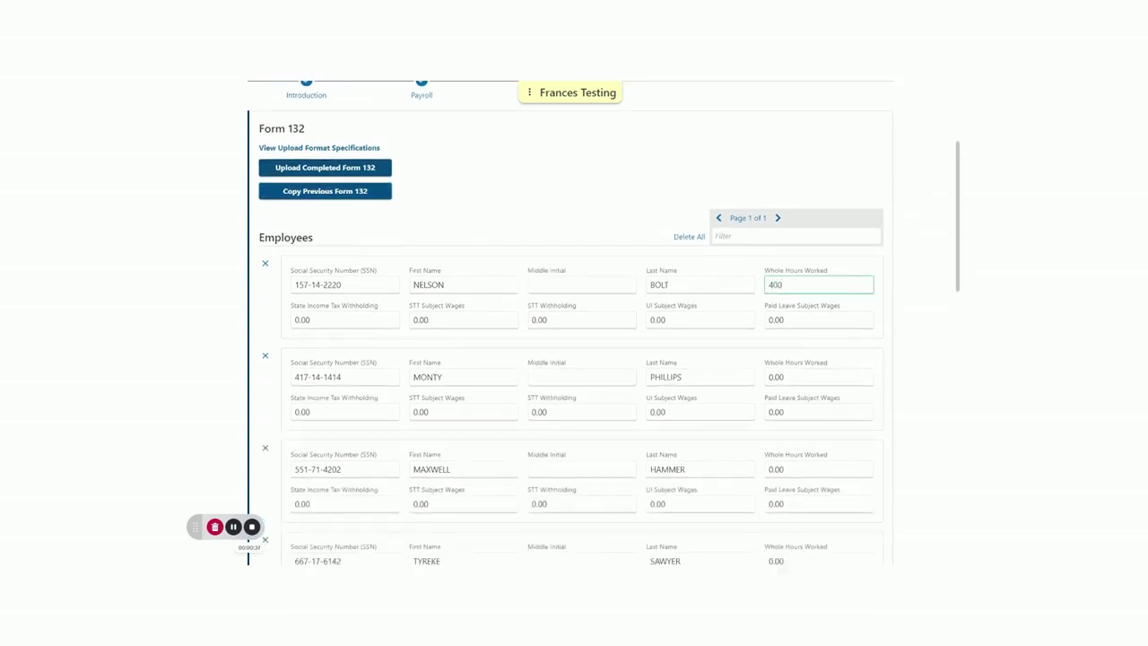
{"action": "key", "text": "Tab"}
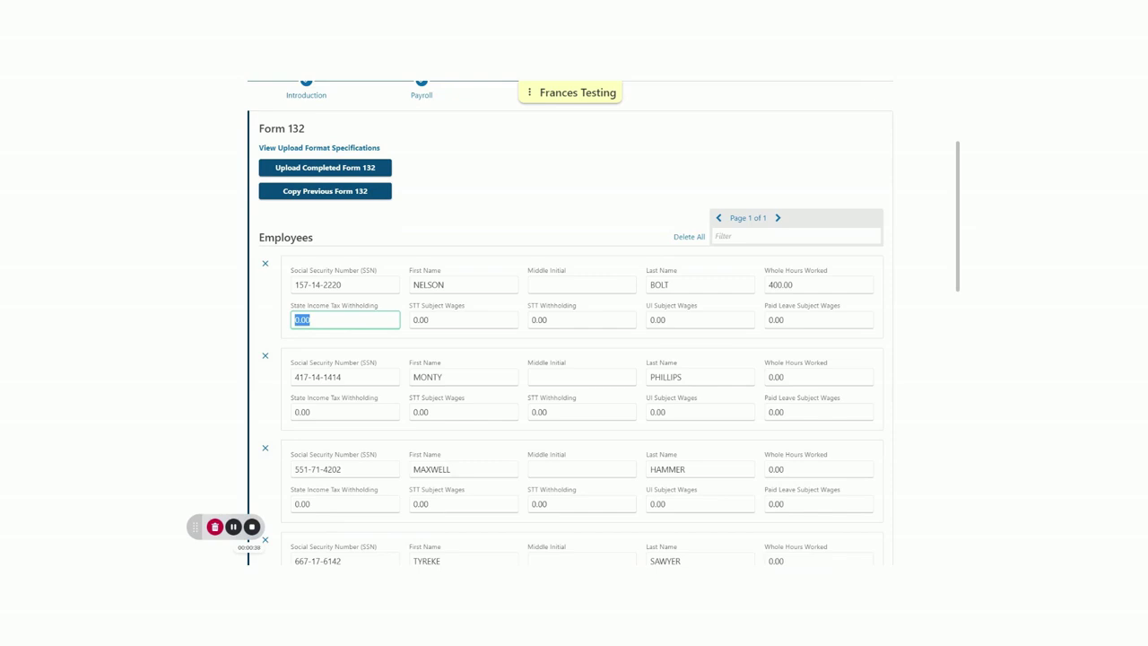
{"action": "type", "text": "12"}
{"action": "key", "text": "Tab"}
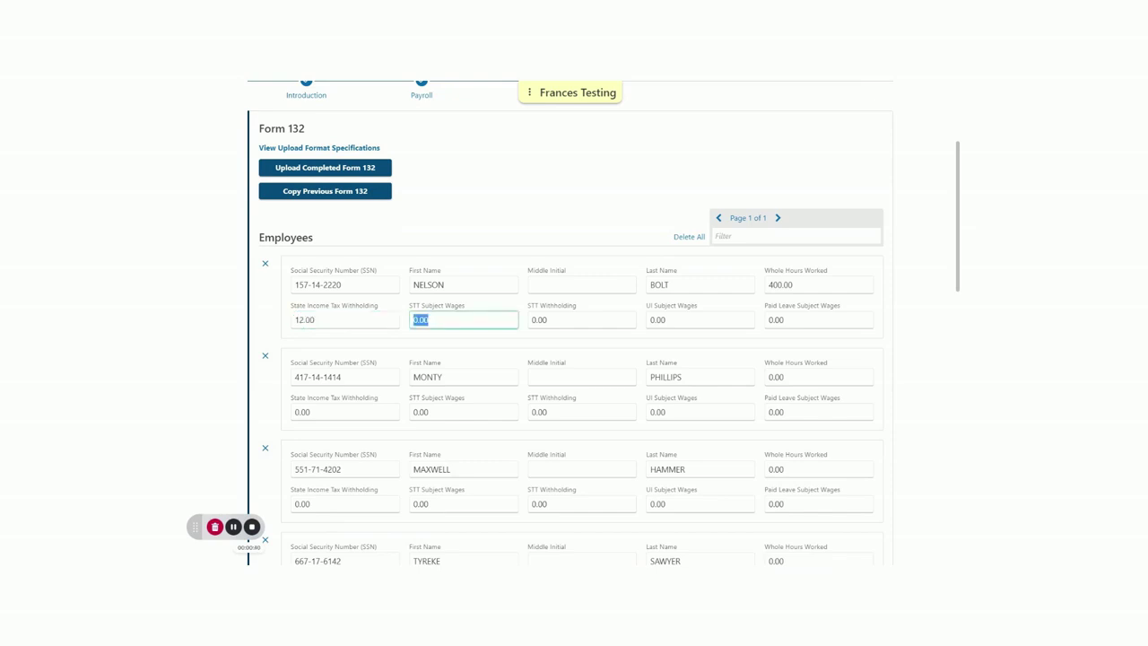
{"action": "type", "text": "12000"}
Enter the first employee's STT withholding 12, UI wages 12000 and Paid Leave wages 12000
{"action": "key", "text": "Tab"}
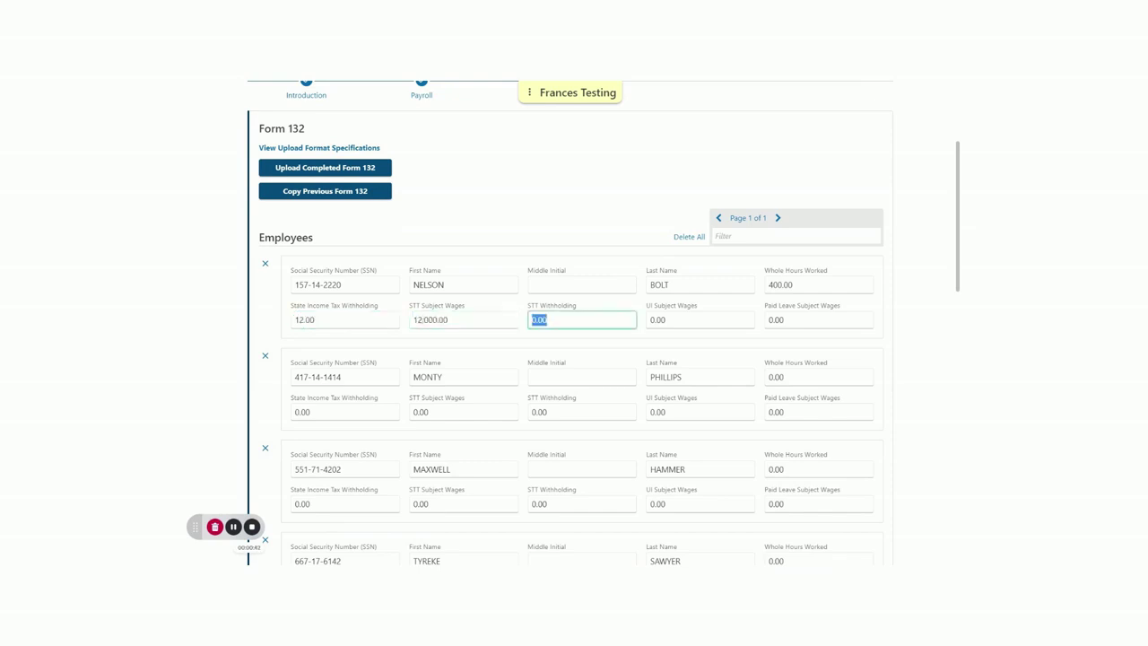
{"action": "type", "text": "12"}
{"action": "key", "text": "Tab"}
{"action": "type", "text": "12000"}
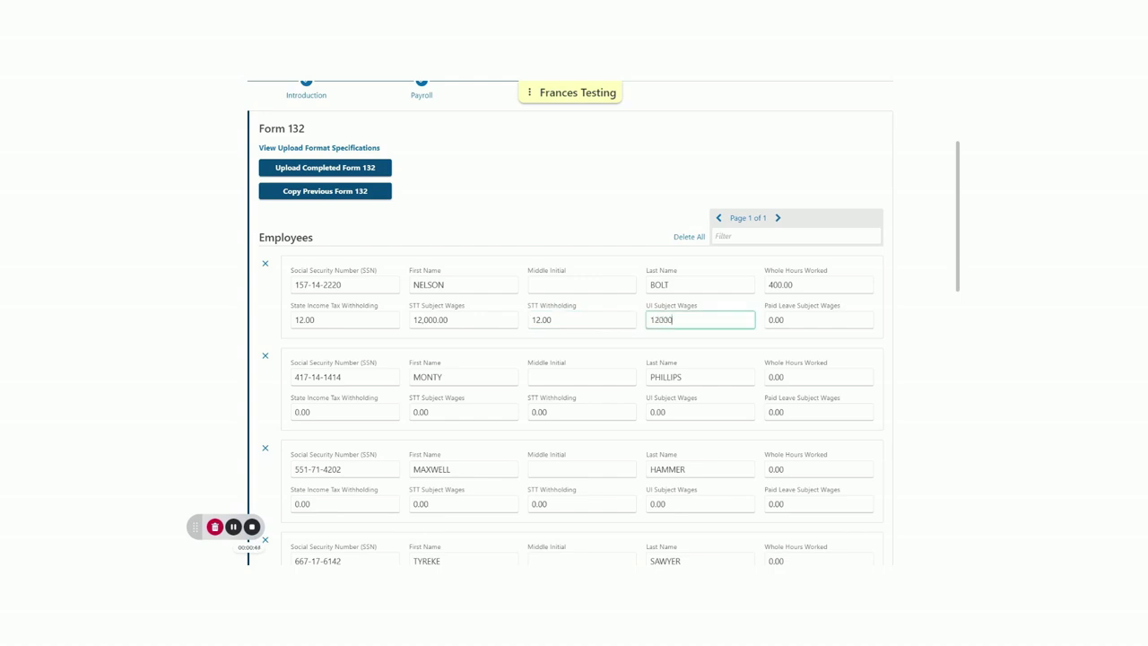
{"action": "key", "text": "Tab"}
{"action": "type", "text": "120000"}
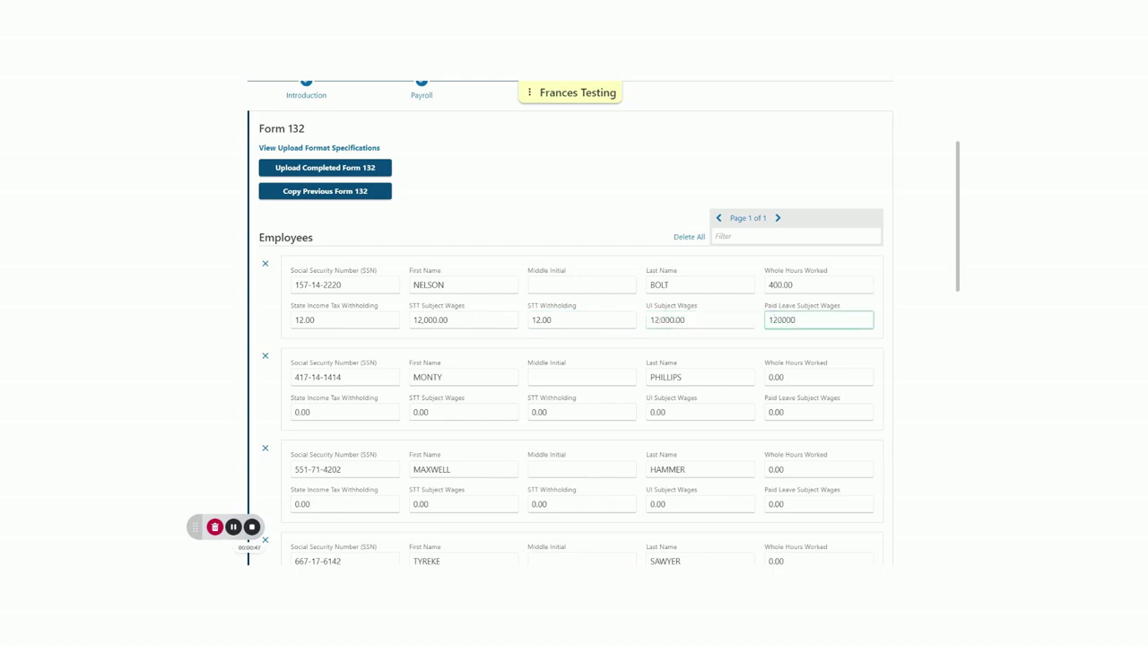
{"action": "key", "text": "BackSpace"}
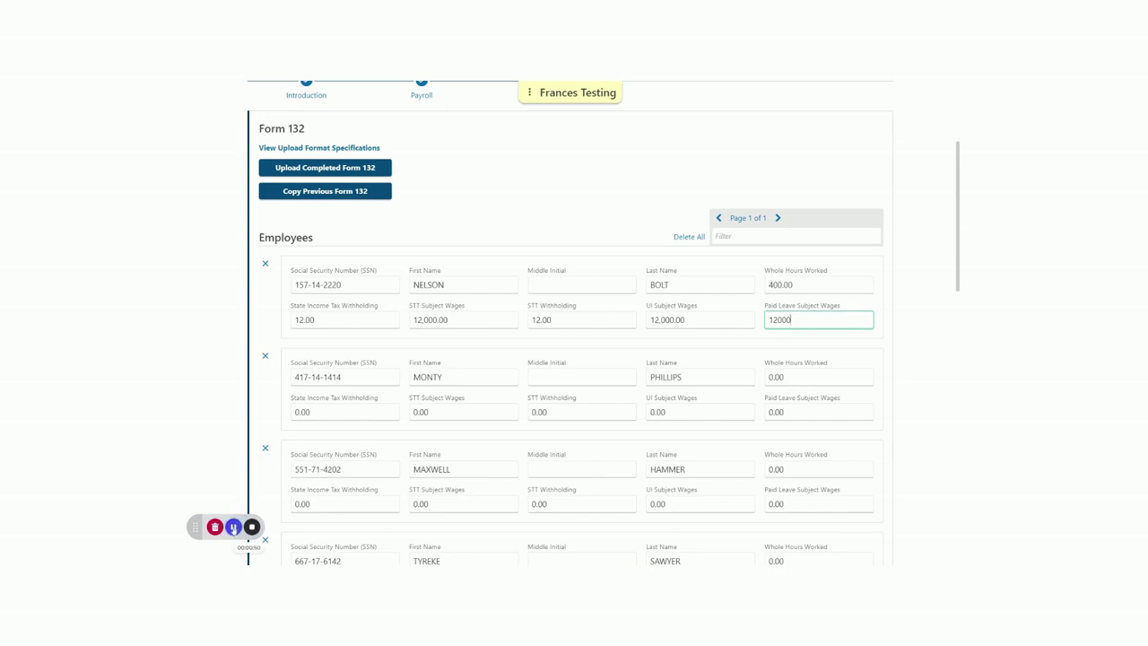
{"action": "left_click", "coordinate": [233, 529]}
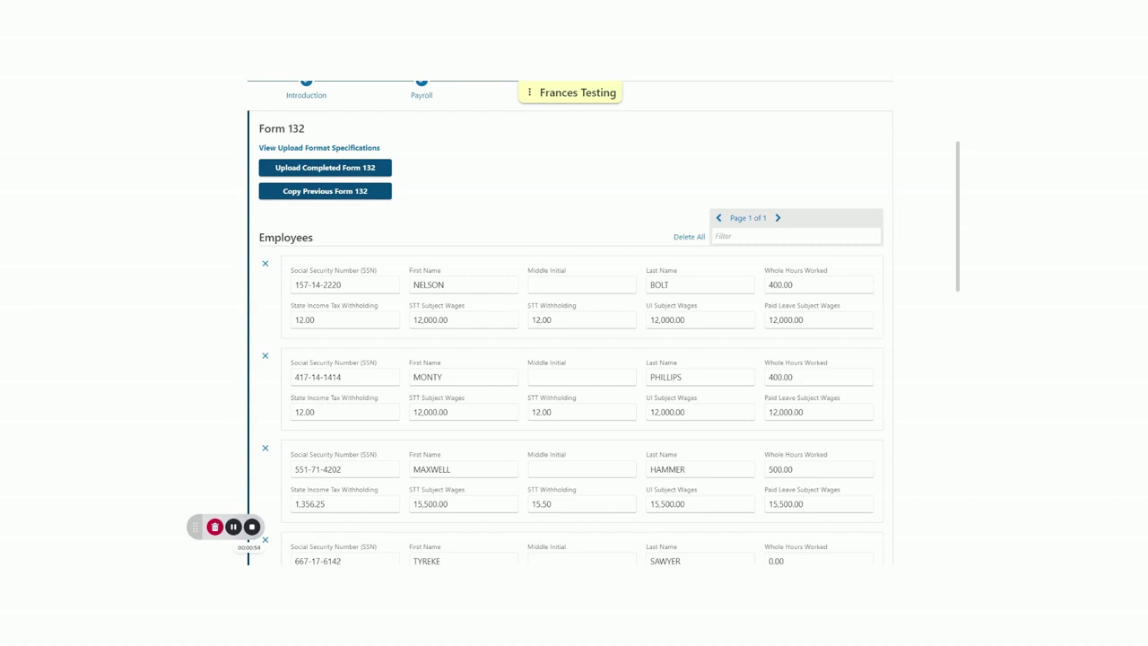
Add a blank employee entry, then start deleting the fourth employee with all-zero amounts
{"action": "scroll", "coordinate": [565, 540], "scroll_direction": "down", "scroll_amount": 2}
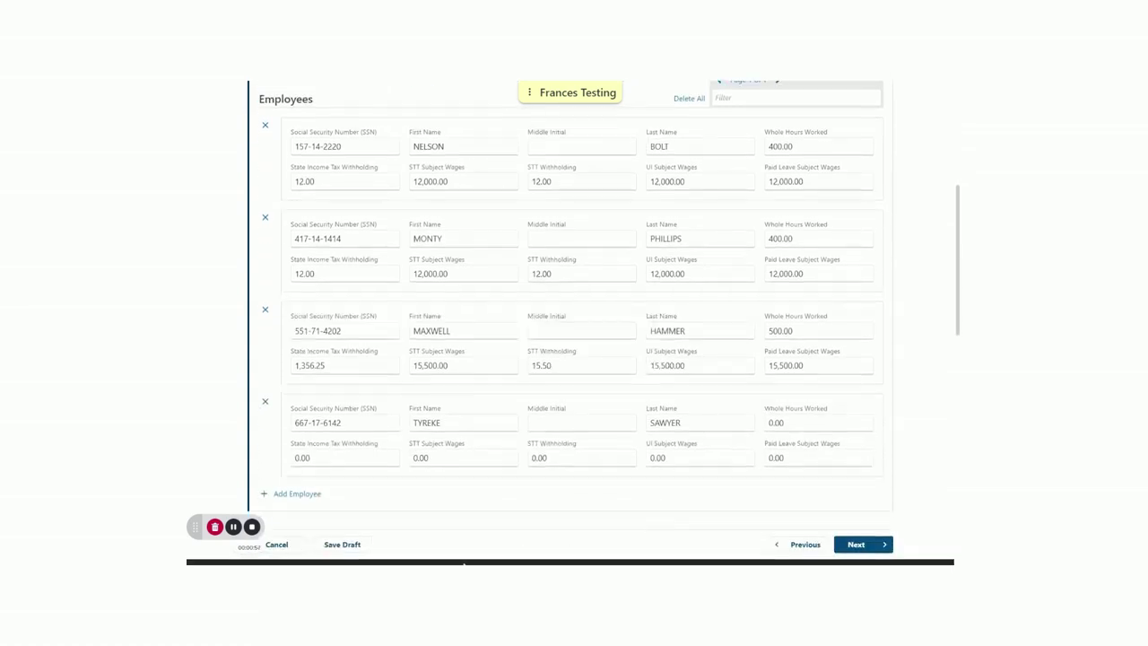
{"action": "left_click", "coordinate": [289, 493]}
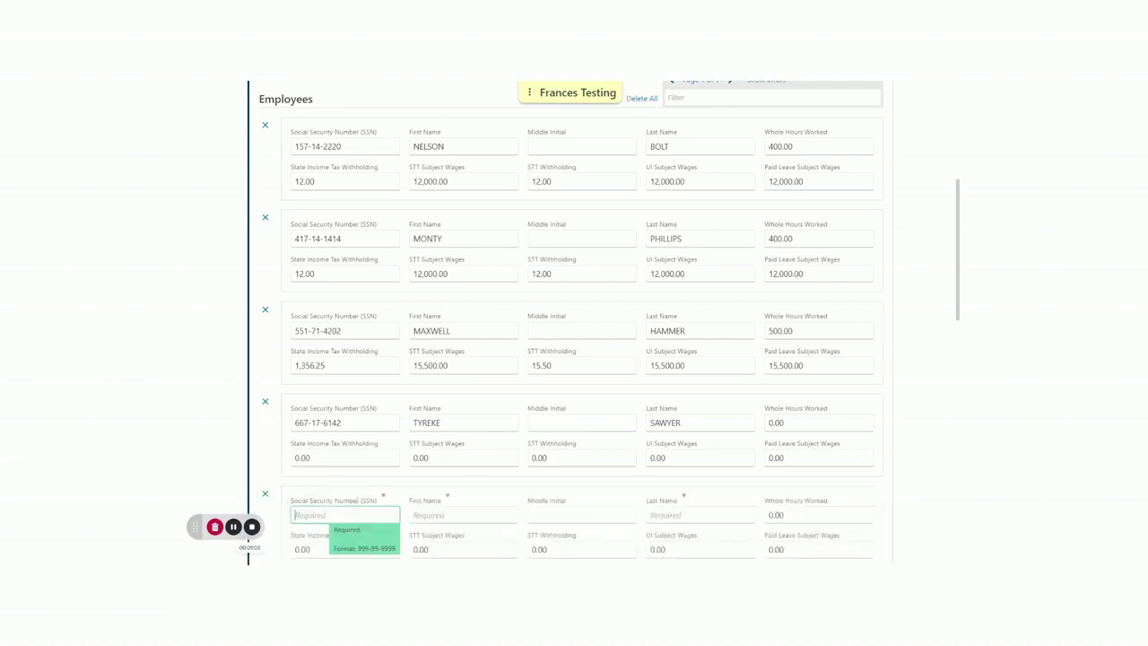
{"action": "scroll", "coordinate": [389, 496], "scroll_direction": "down", "scroll_amount": 1}
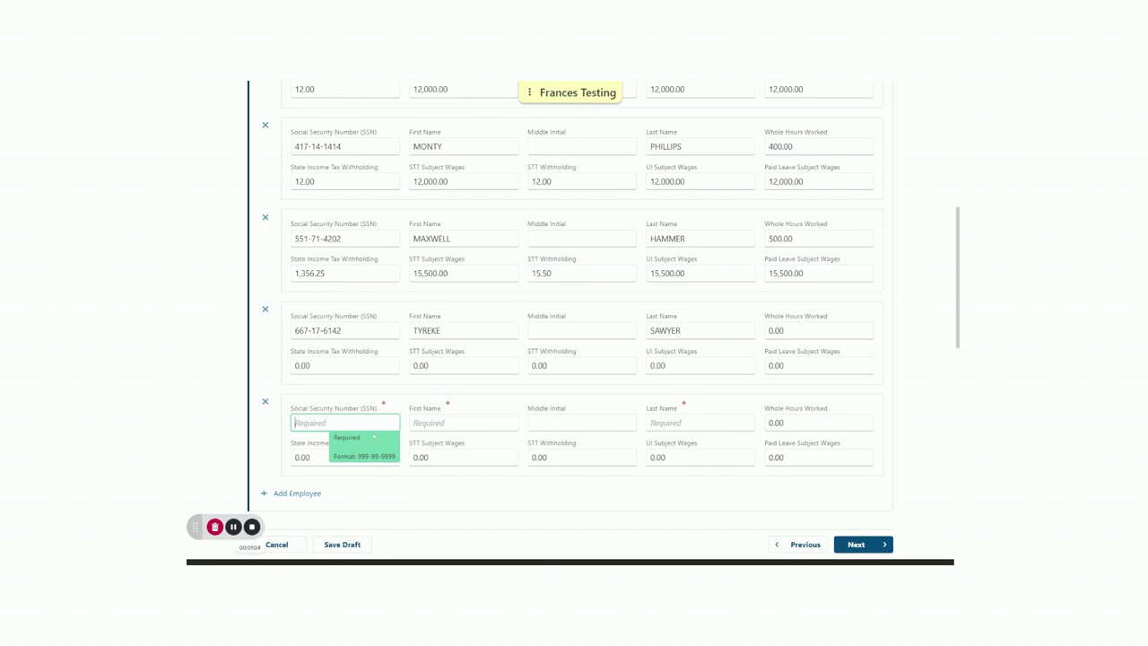
{"action": "left_click", "coordinate": [453, 516]}
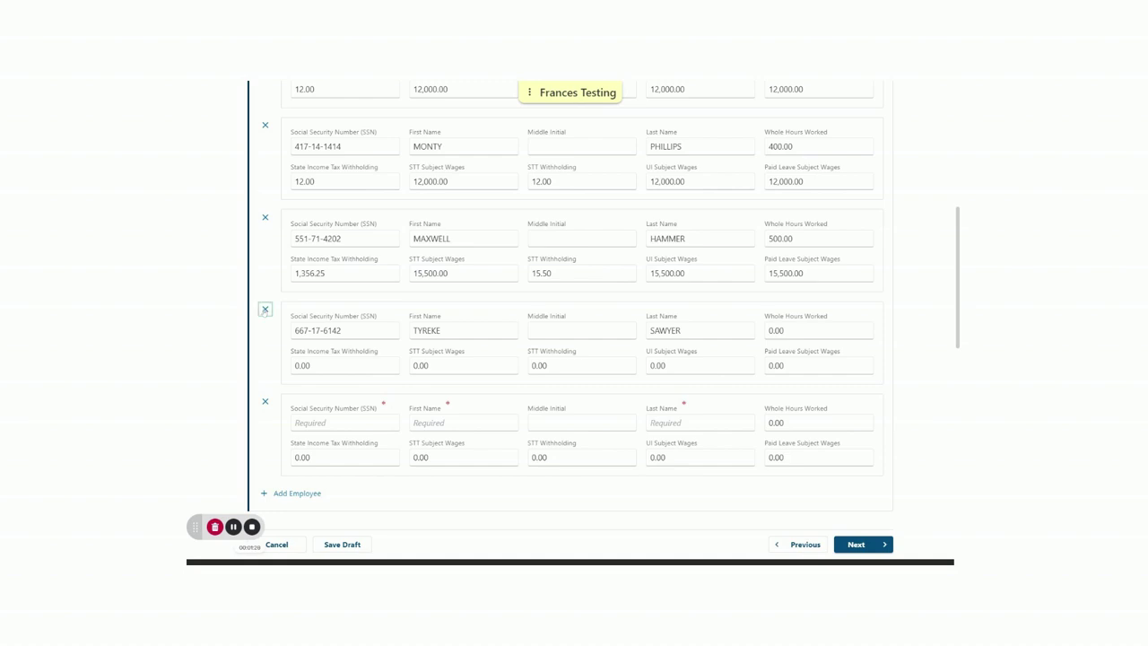
{"action": "left_click", "coordinate": [264, 310]}
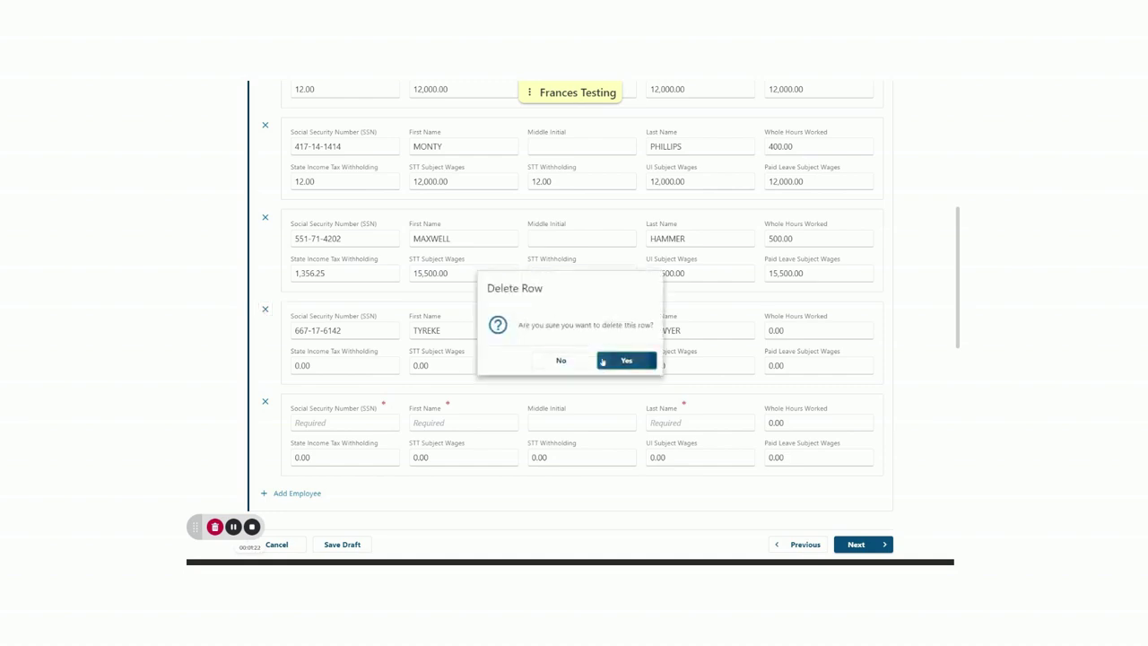
Delete the zero-amount employee and the blank entry found via Show Errors, then Show All
{"action": "left_click", "coordinate": [598, 359]}
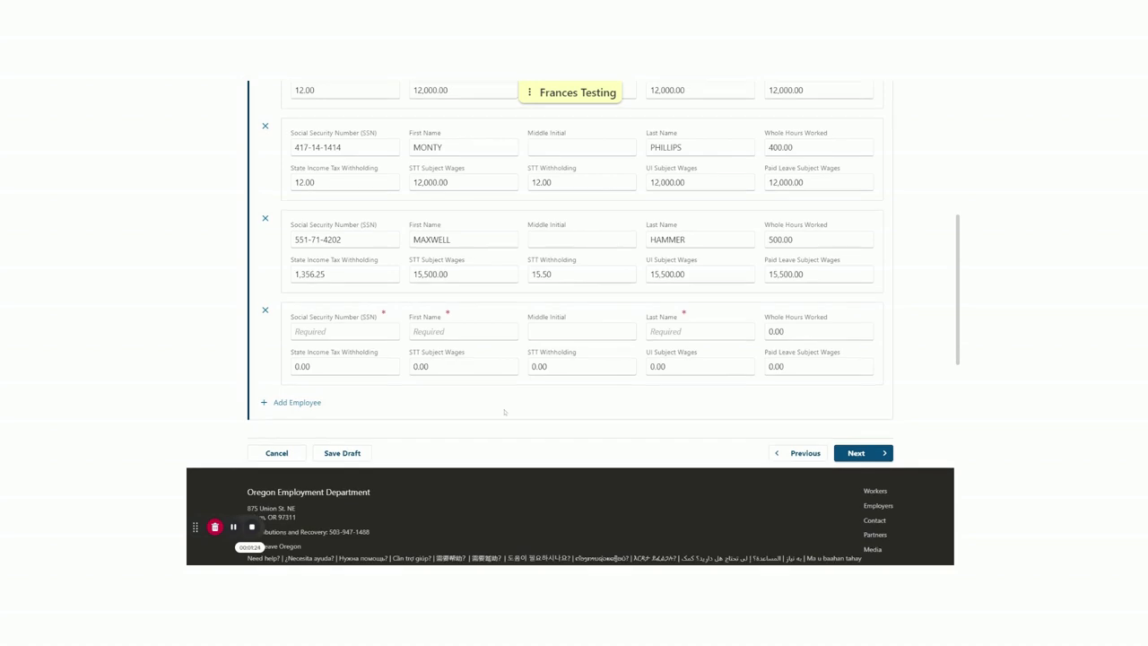
{"action": "scroll", "coordinate": [513, 415], "scroll_direction": "up", "scroll_amount": 3}
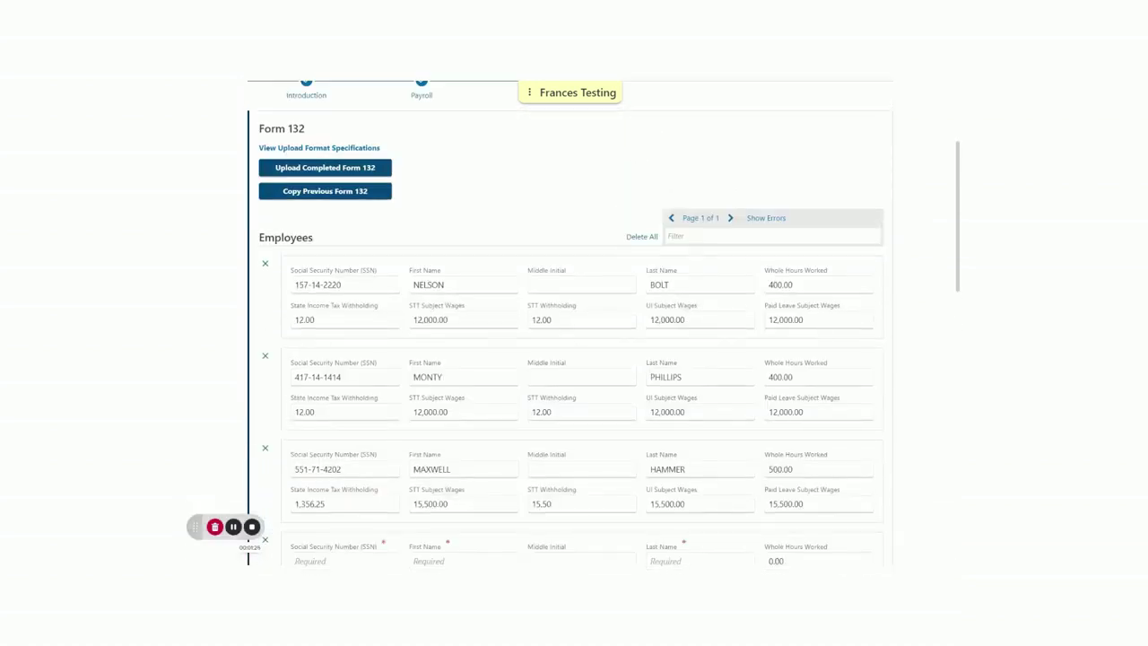
{"action": "left_click", "coordinate": [667, 235]}
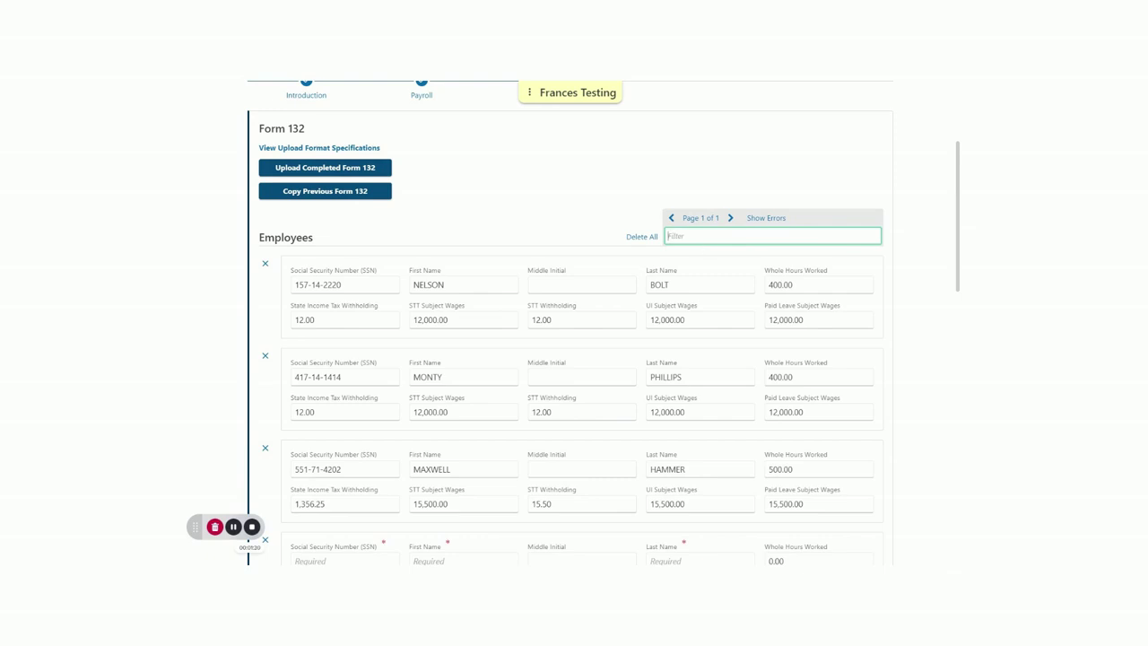
{"action": "left_click", "coordinate": [773, 223]}
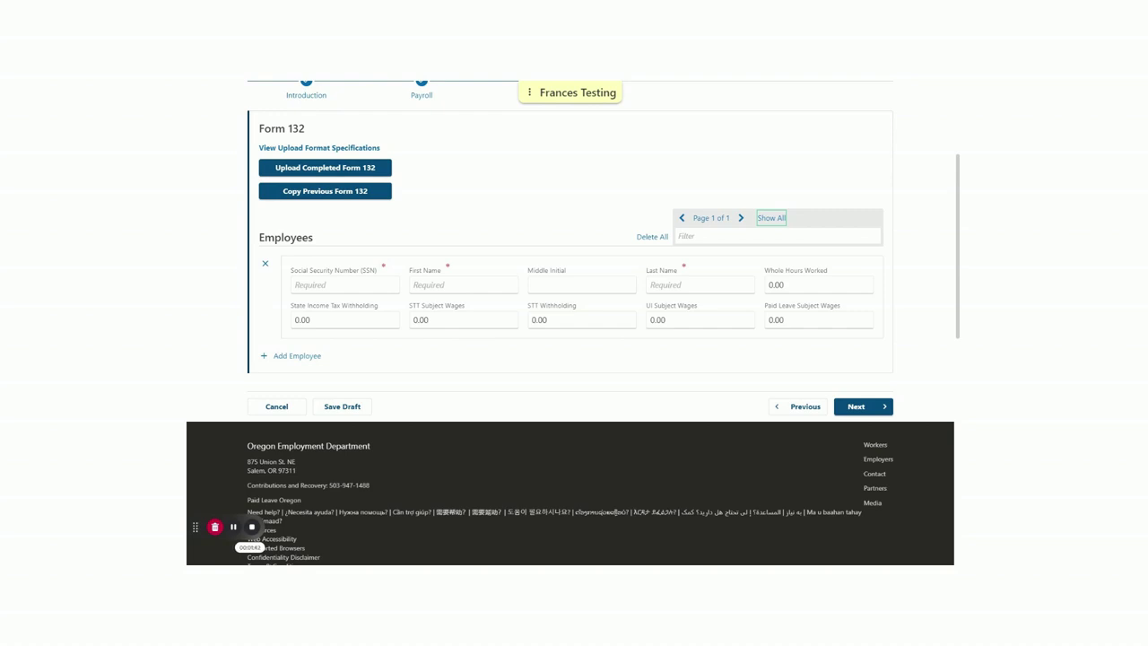
{"action": "left_click", "coordinate": [265, 264]}
{"action": "left_click", "coordinate": [611, 361]}
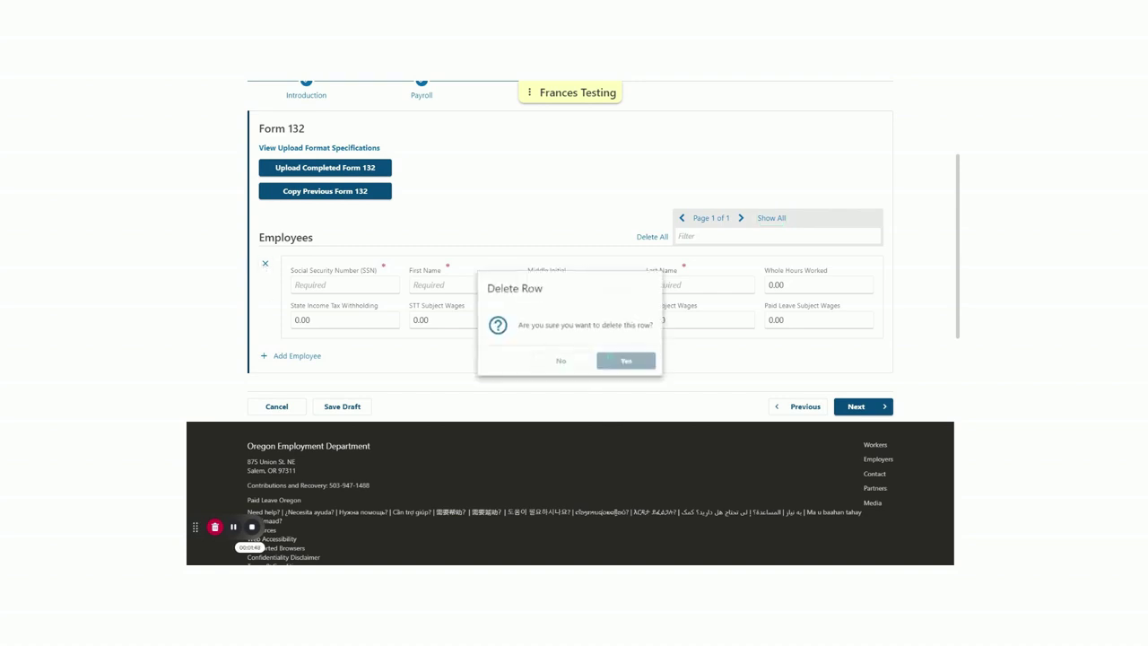
{"action": "left_click", "coordinate": [769, 225]}
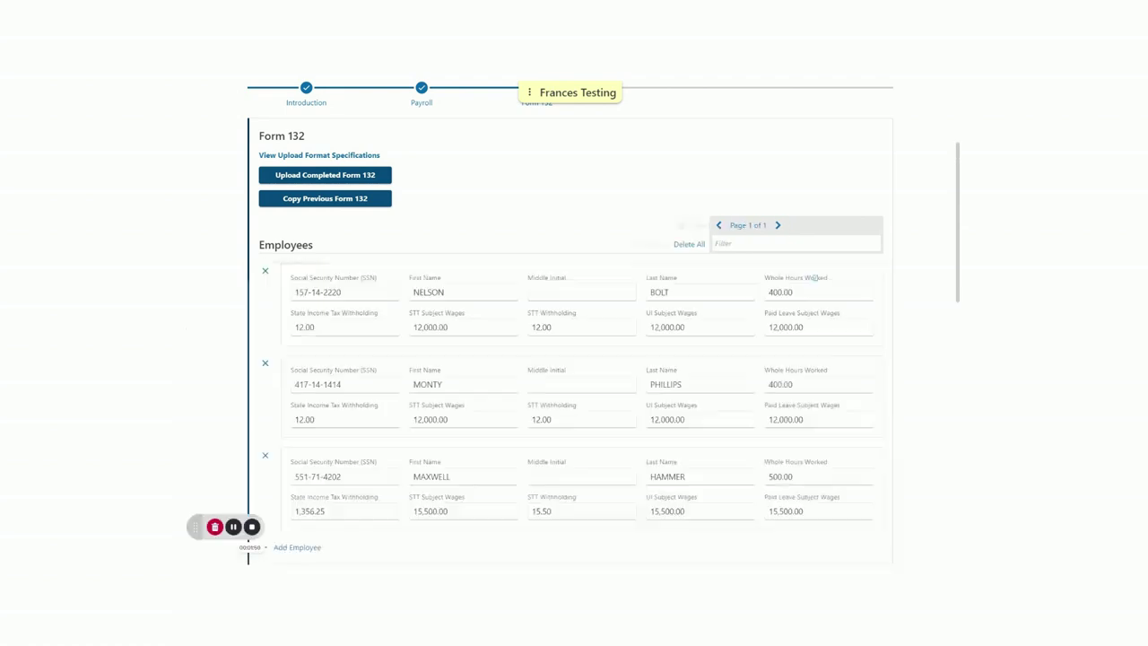
{"action": "scroll", "coordinate": [852, 314], "scroll_direction": "down", "scroll_amount": 3}
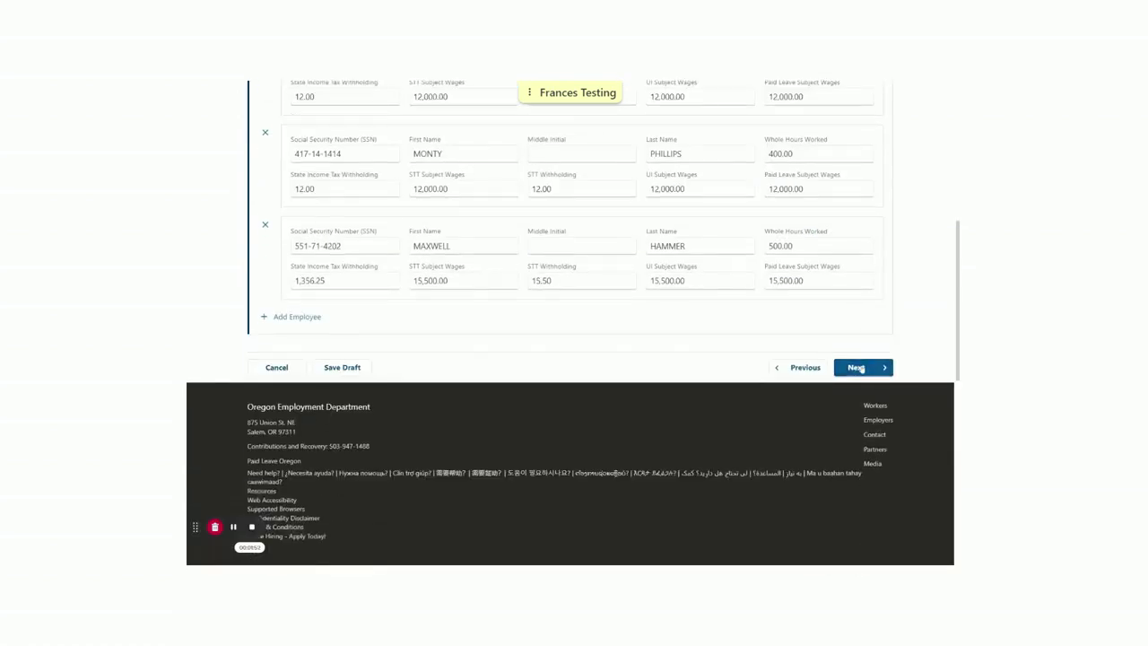
Continue from Form 132 to the Paid Leave and UI step, whose fields read zero
{"action": "left_click", "coordinate": [856, 366]}
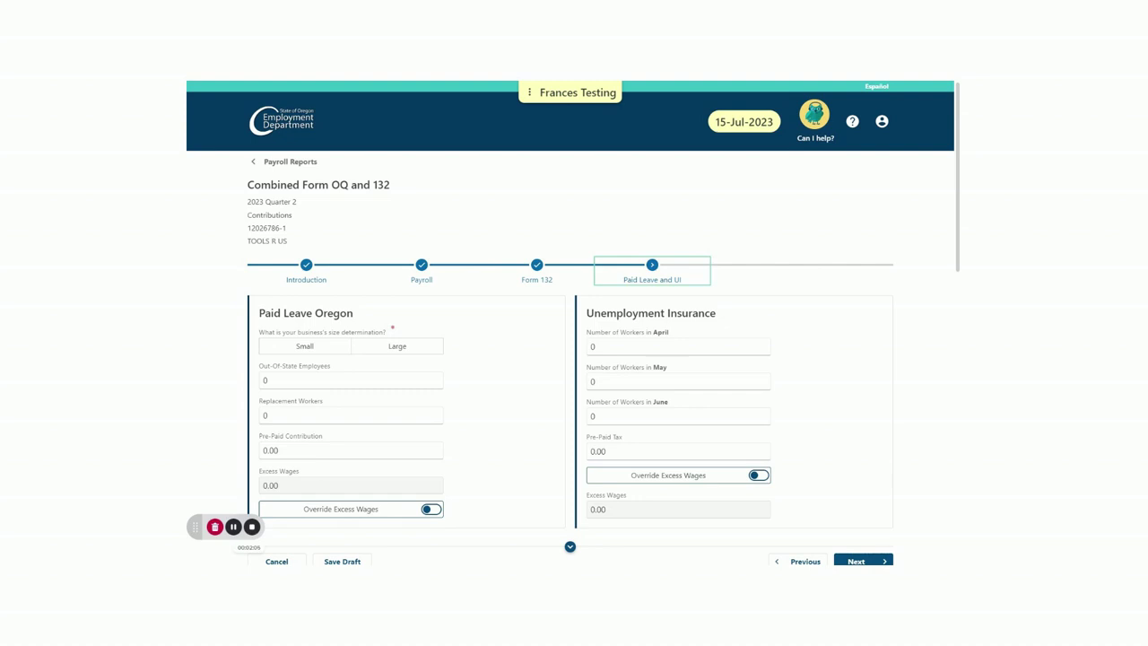
{"action": "scroll", "coordinate": [509, 380], "scroll_direction": "down", "scroll_amount": 1}
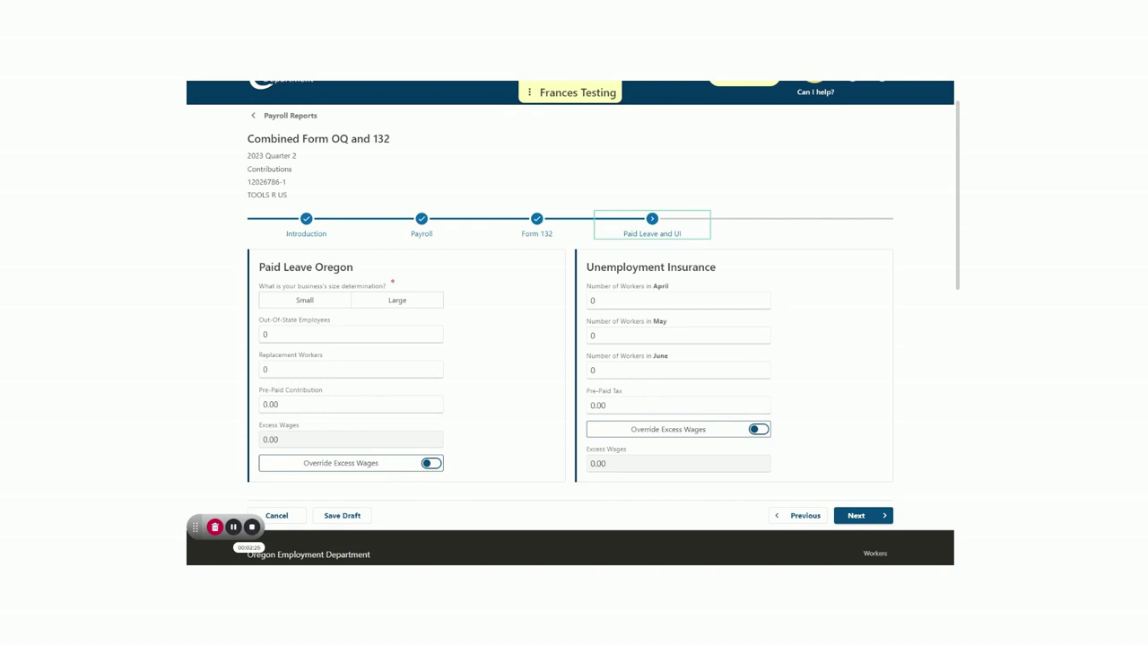
Set the business size to Small
{"action": "left_click", "coordinate": [311, 303]}
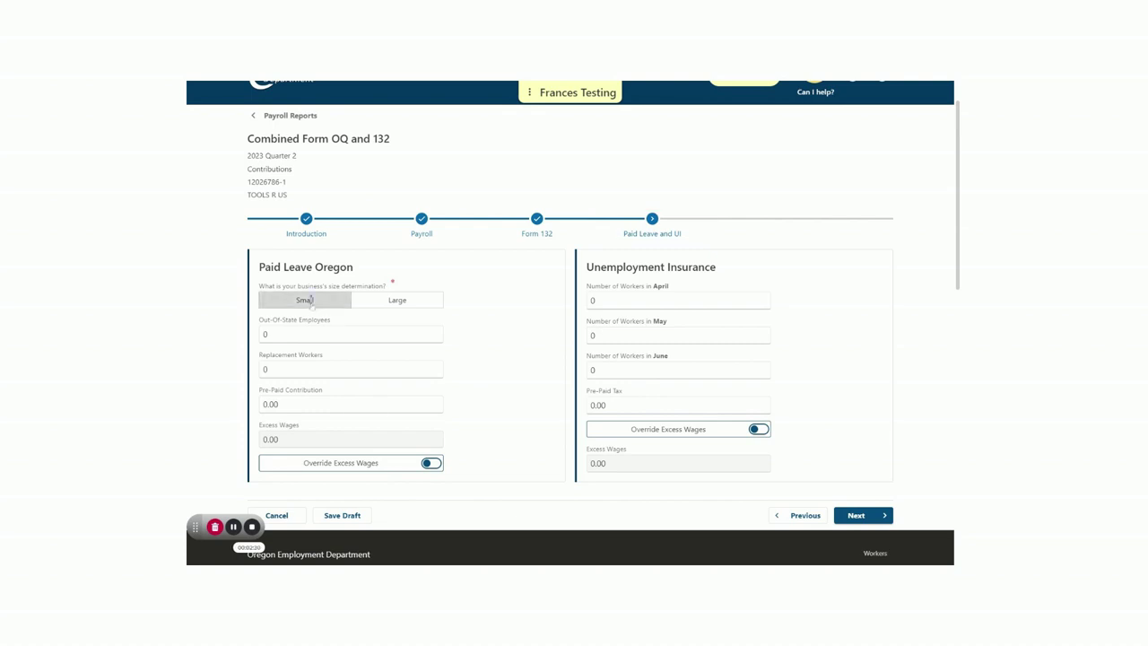
{"action": "left_click", "coordinate": [311, 301]}
{"action": "left_click", "coordinate": [311, 301]}
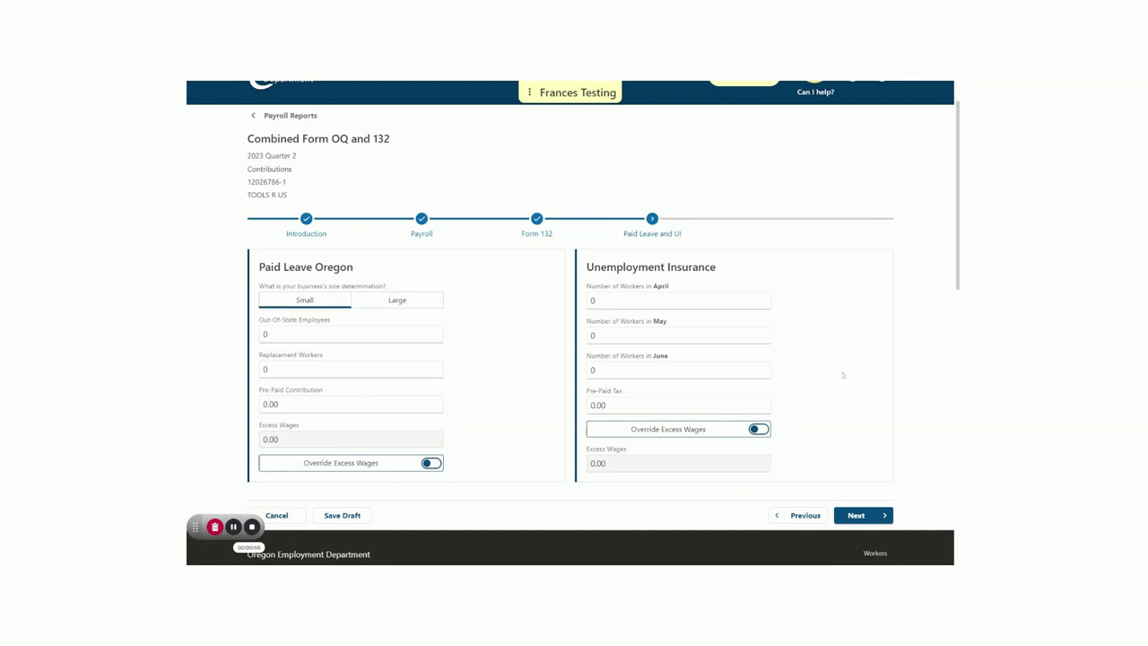
Enter 3 workers for April, May and June, then continue to State Income Tax Withholding and WBF
{"action": "left_click", "coordinate": [678, 301]}
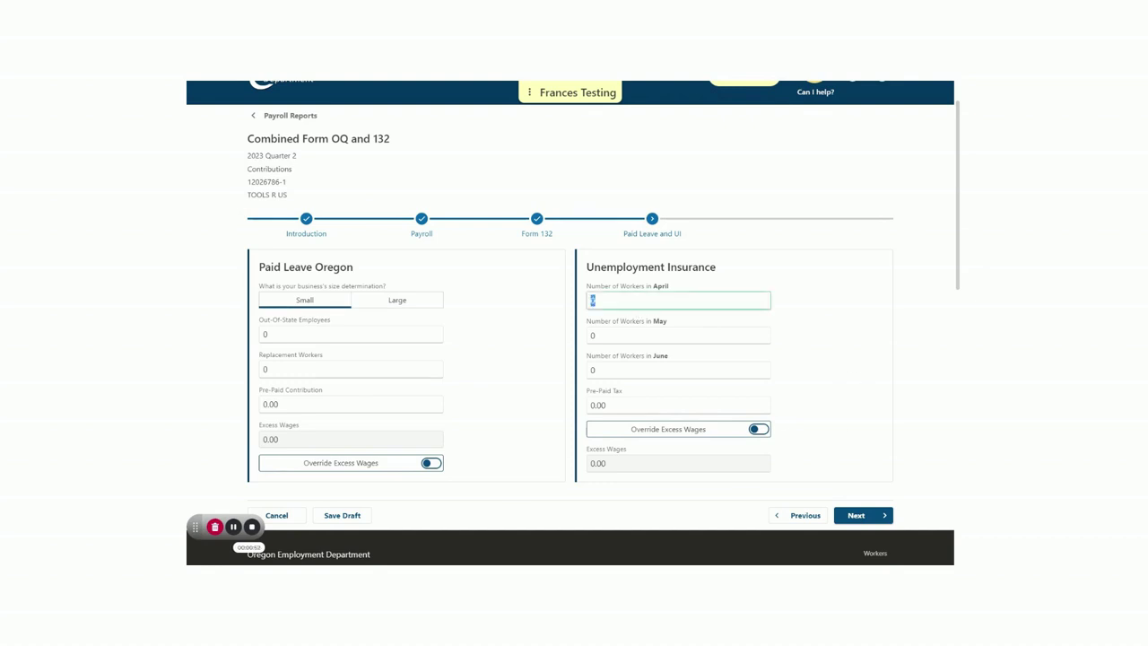
{"action": "type", "text": "3"}
{"action": "key", "text": "Tab"}
{"action": "type", "text": "3"}
{"action": "key", "text": "Tab"}
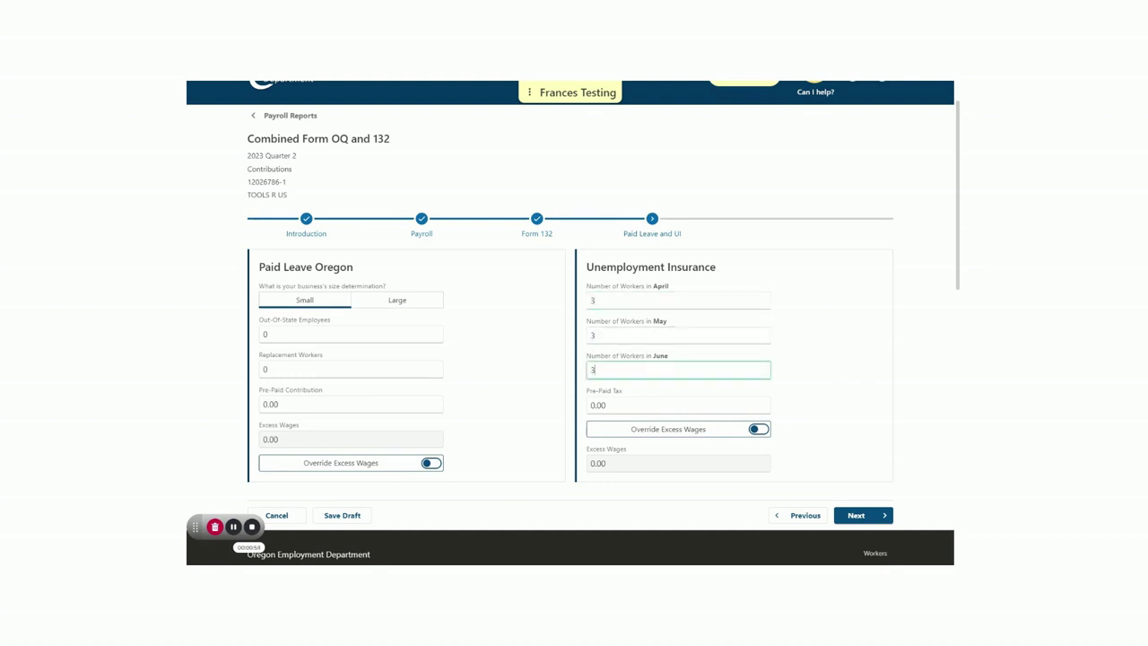
{"action": "type", "text": "3"}
{"action": "key", "text": "Tab"}
{"action": "key", "text": "Tab"}
{"action": "key", "text": "Tab"}
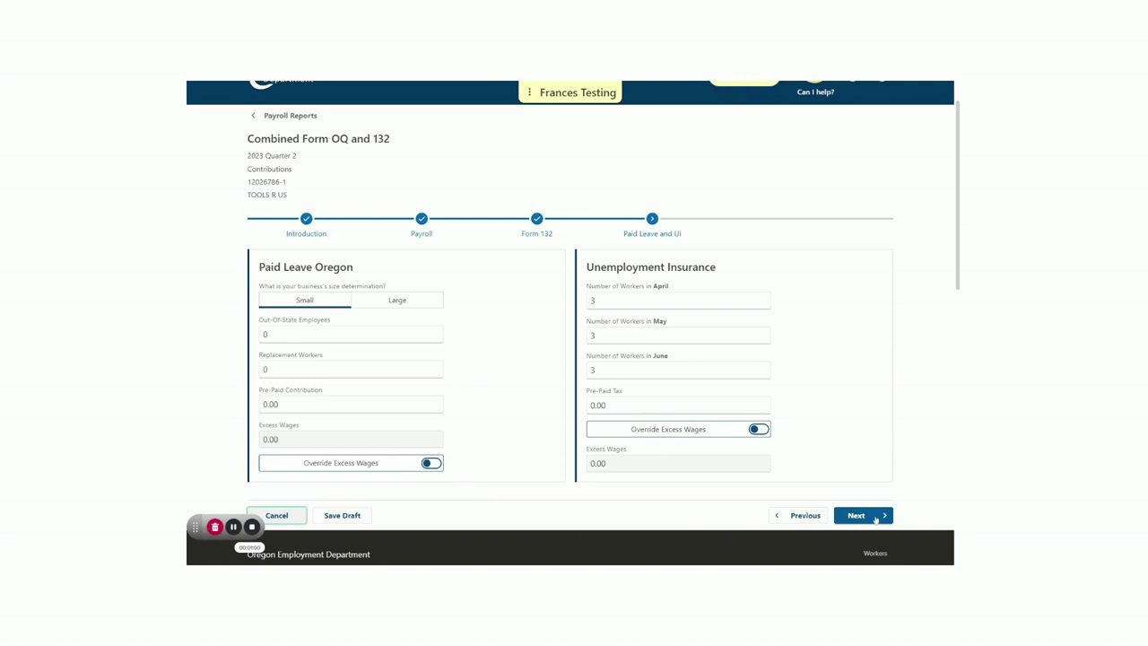
{"action": "left_click", "coordinate": [874, 519]}
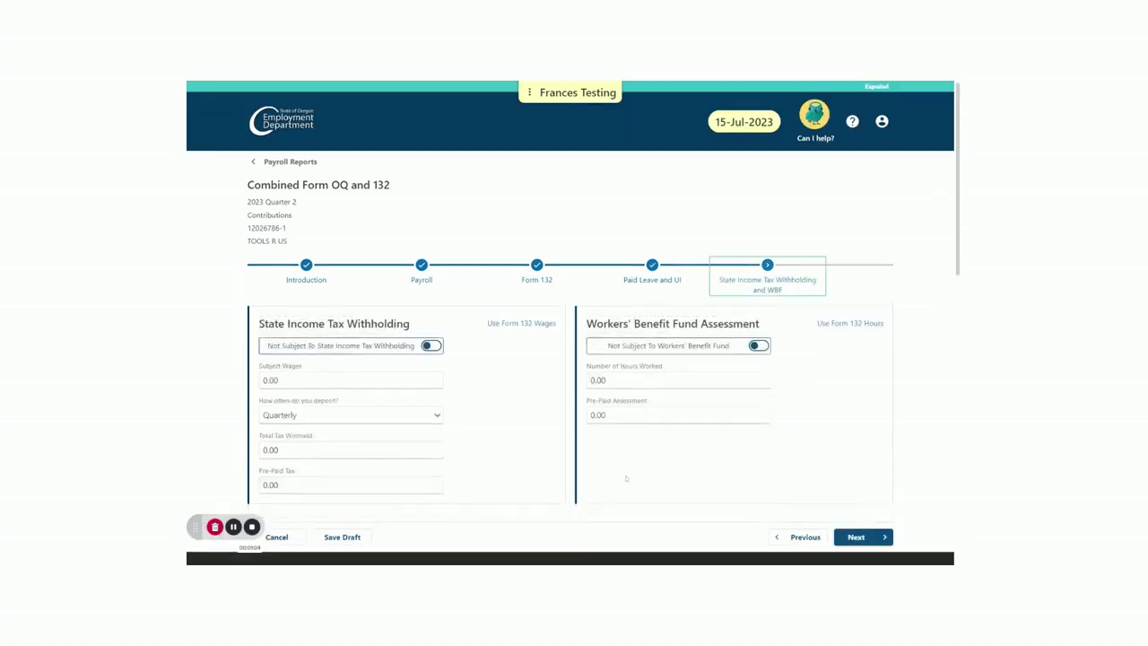
Pull 39,500.00 wages, 1,380.25 withheld and 1,300.00 hours from Form 132, then continue
{"action": "scroll", "coordinate": [537, 374], "scroll_direction": "down", "scroll_amount": 1}
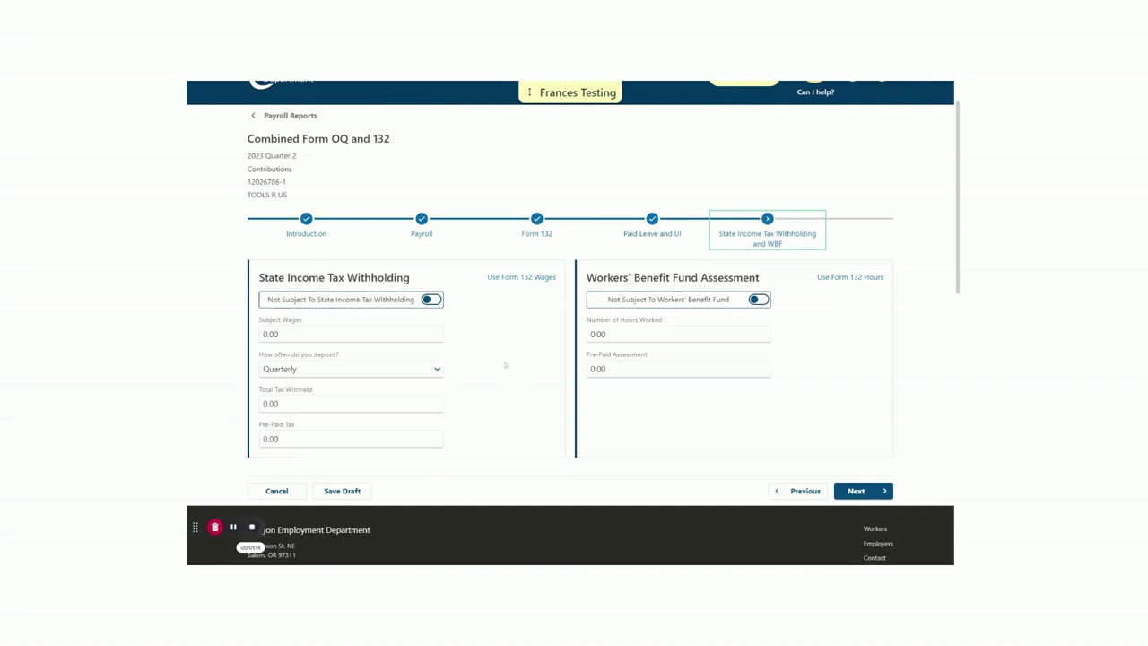
{"action": "left_click", "coordinate": [521, 278]}
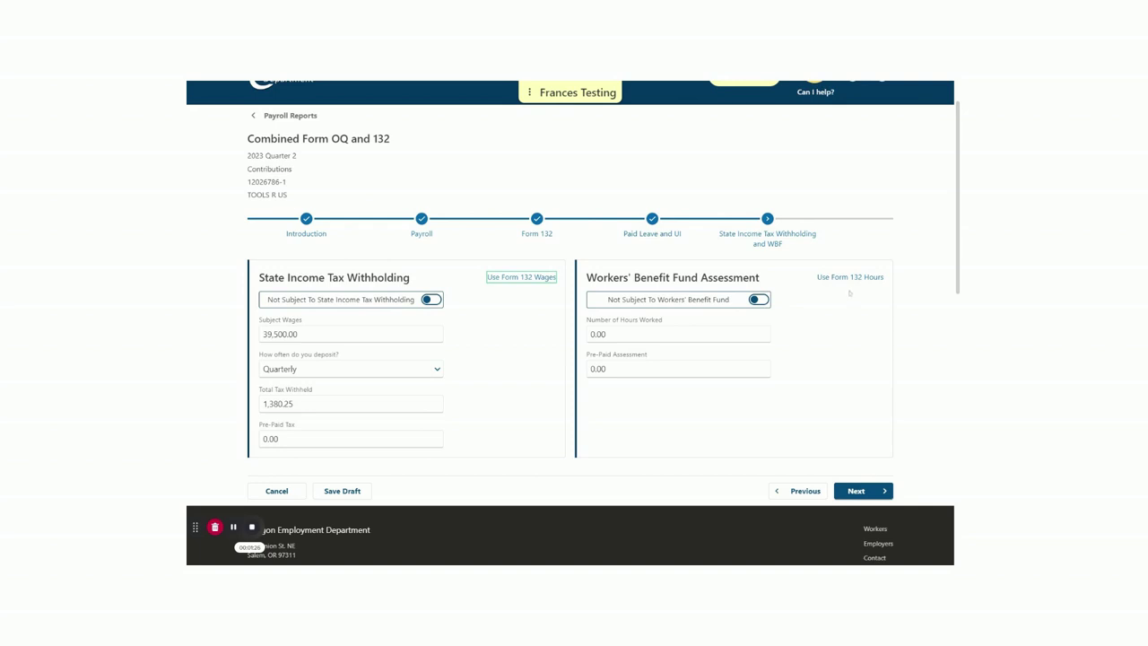
{"action": "left_click", "coordinate": [851, 278]}
{"action": "left_click", "coordinate": [849, 280]}
{"action": "left_click", "coordinate": [857, 490]}
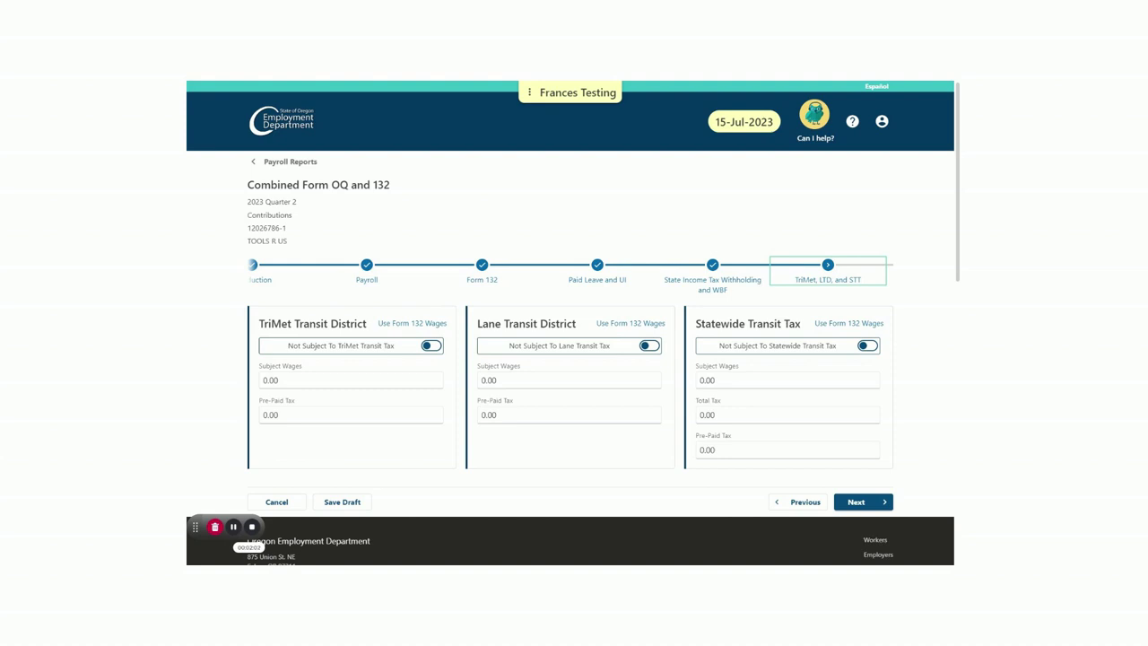
Use 39,500.00 Form 132 wages for TriMet and Statewide Transit, mark Lane Transit not subject, continue
{"action": "left_click", "coordinate": [408, 323]}
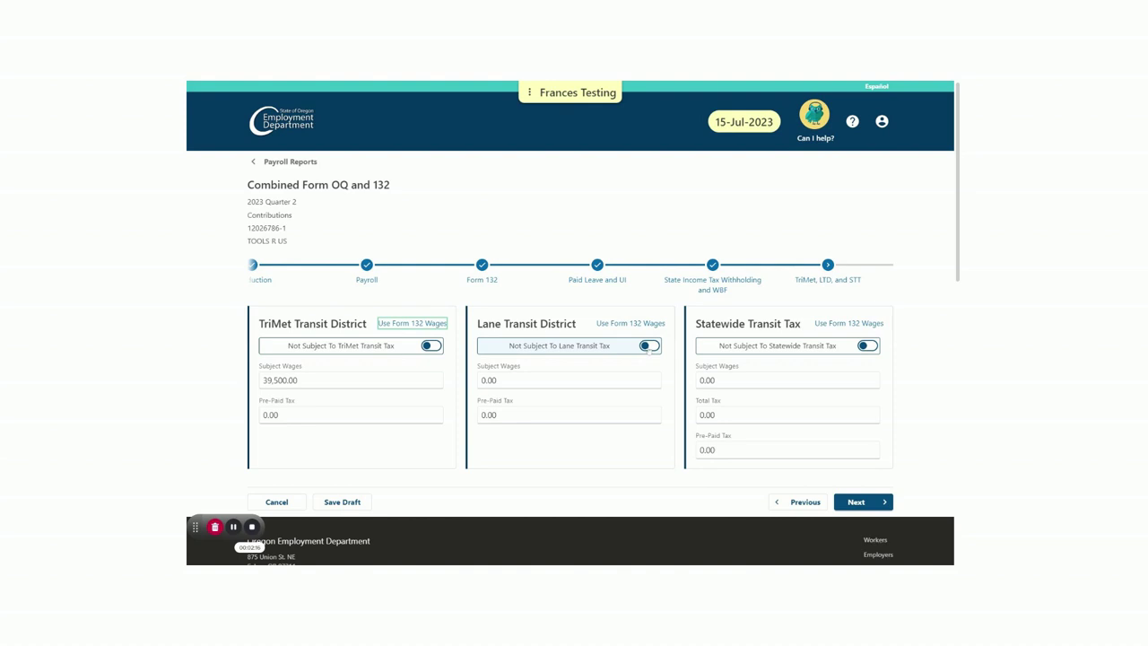
{"action": "left_click", "coordinate": [649, 348]}
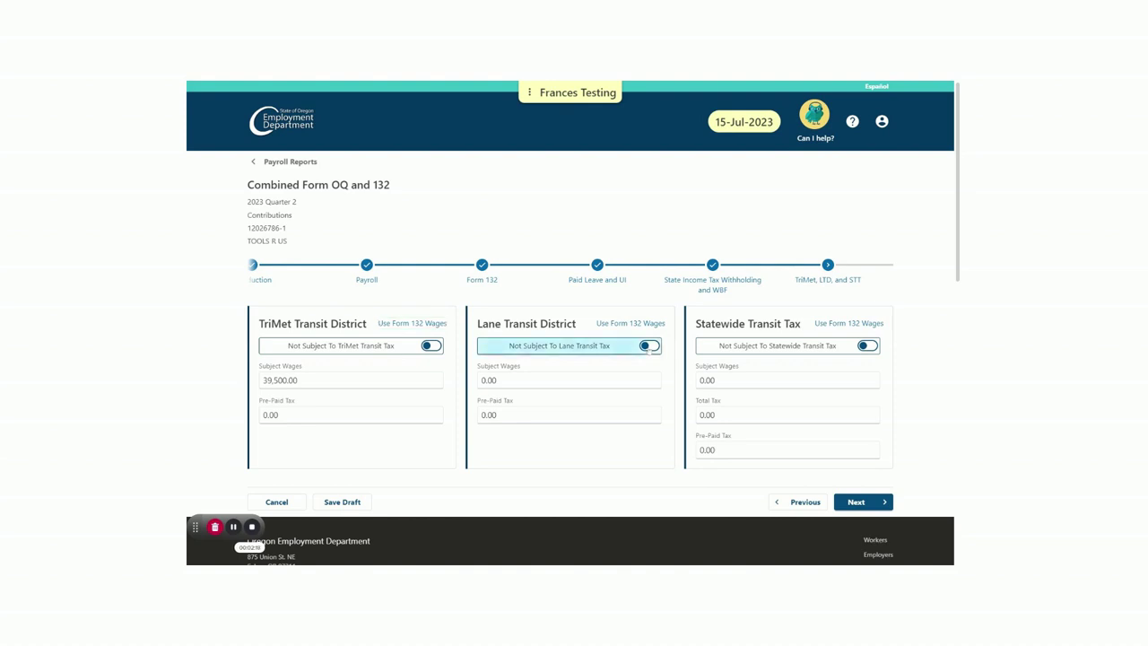
{"action": "left_click", "coordinate": [649, 348]}
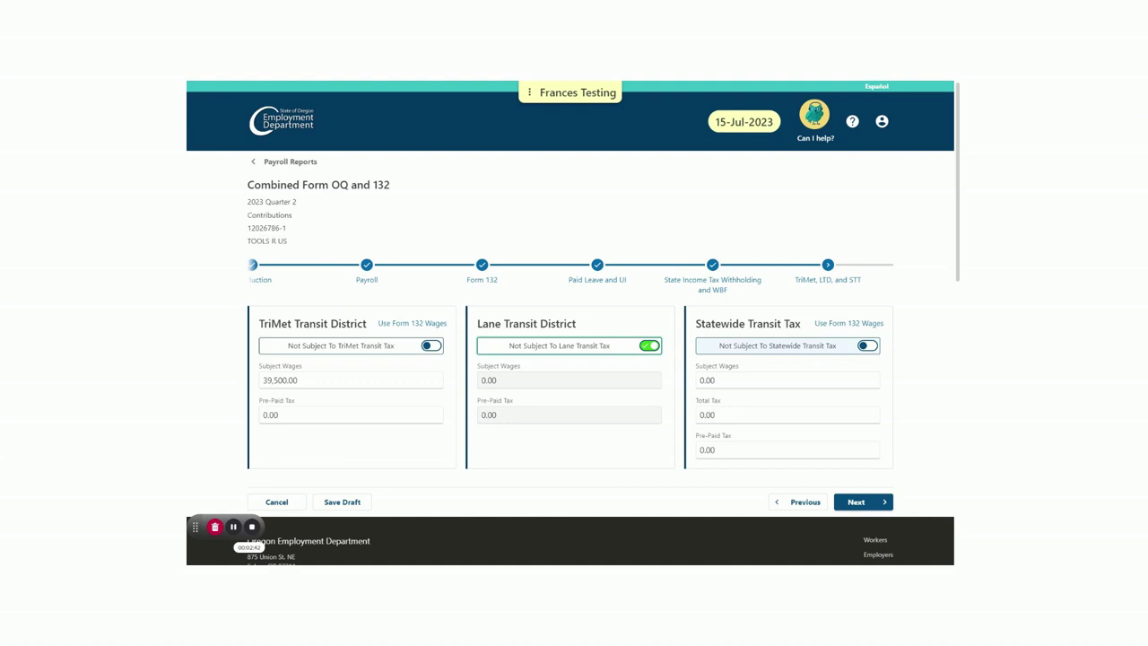
{"action": "left_click", "coordinate": [871, 327]}
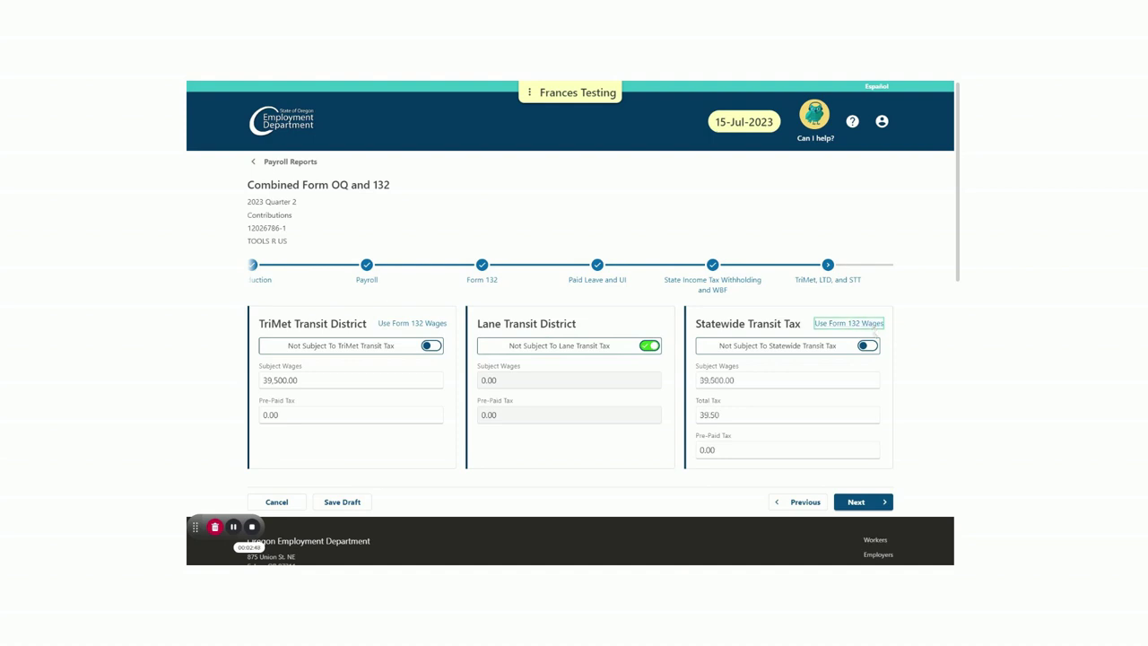
{"action": "left_click", "coordinate": [868, 507]}
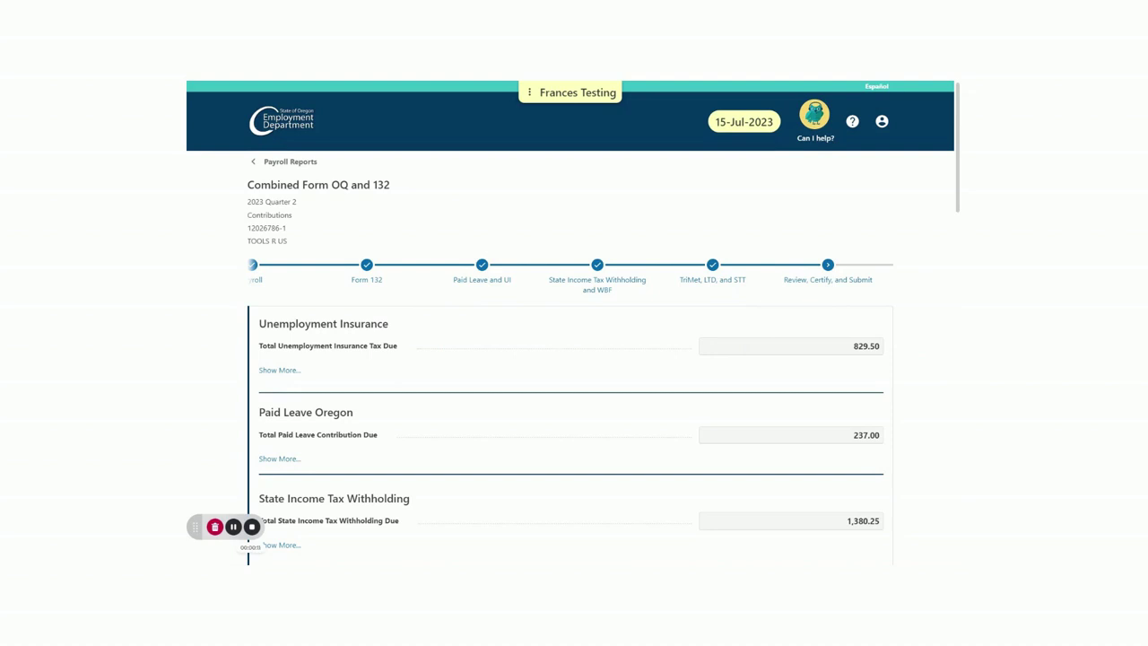
{"action": "scroll", "coordinate": [914, 357], "scroll_direction": "down", "scroll_amount": 4}
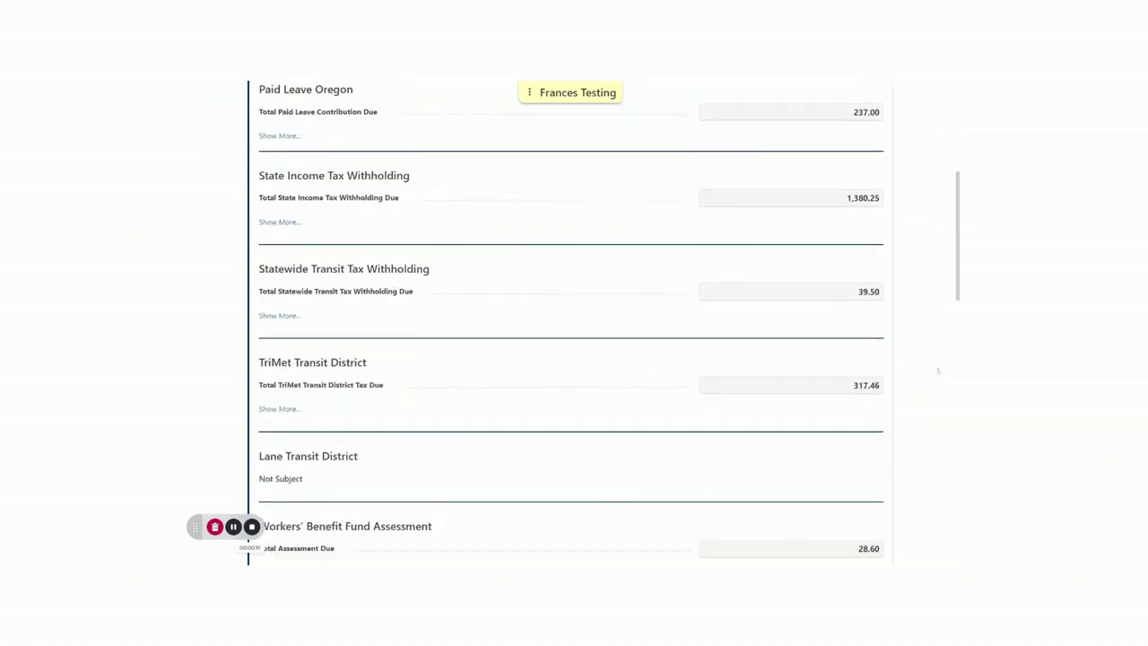
{"action": "scroll", "coordinate": [937, 370], "scroll_direction": "down", "scroll_amount": 2}
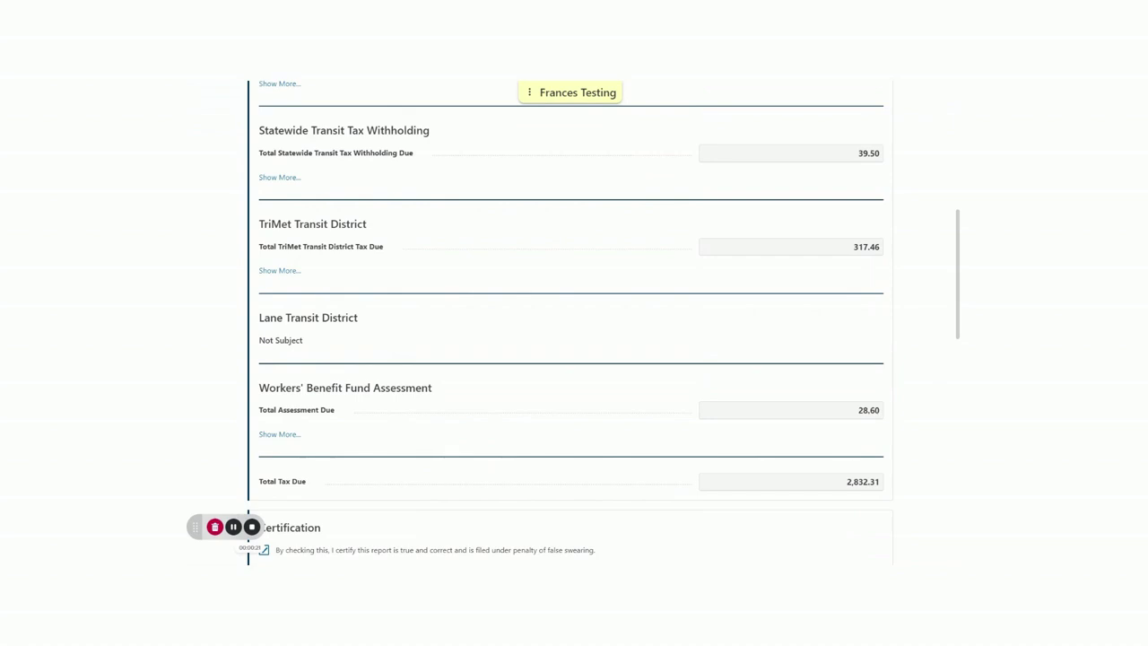
{"action": "scroll", "coordinate": [935, 369], "scroll_direction": "down", "scroll_amount": 2}
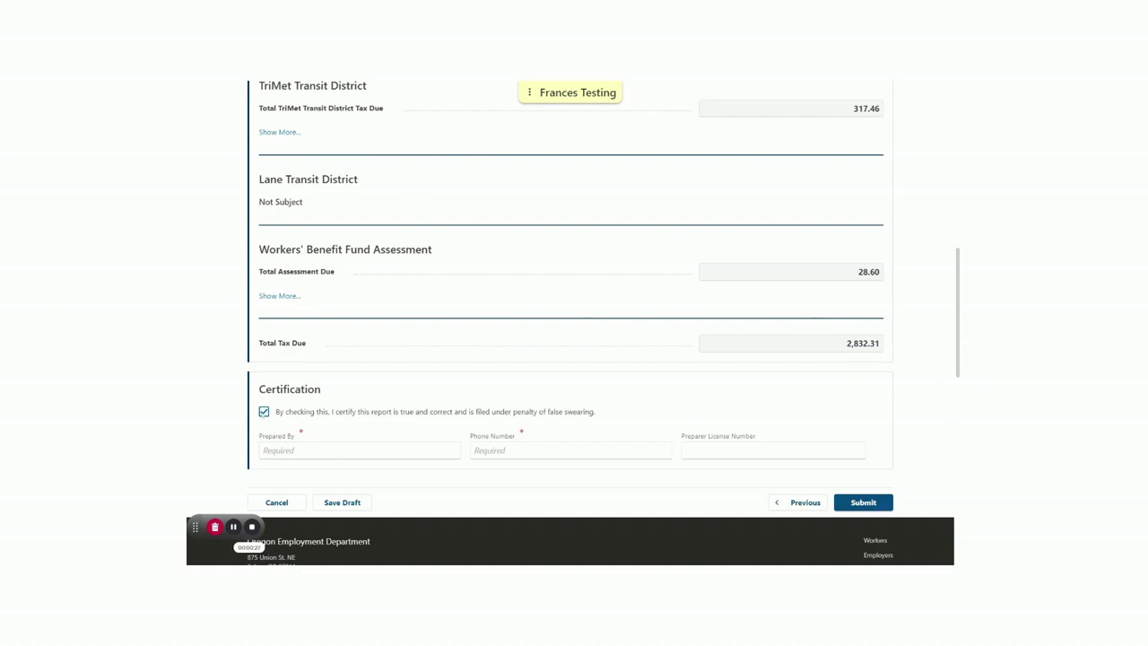
Tick the certification box and fill Prepared By and Phone Number with the preparer's details
{"action": "left_click", "coordinate": [264, 411]}
{"action": "left_click", "coordinate": [263, 412]}
{"action": "left_click", "coordinate": [359, 450]}
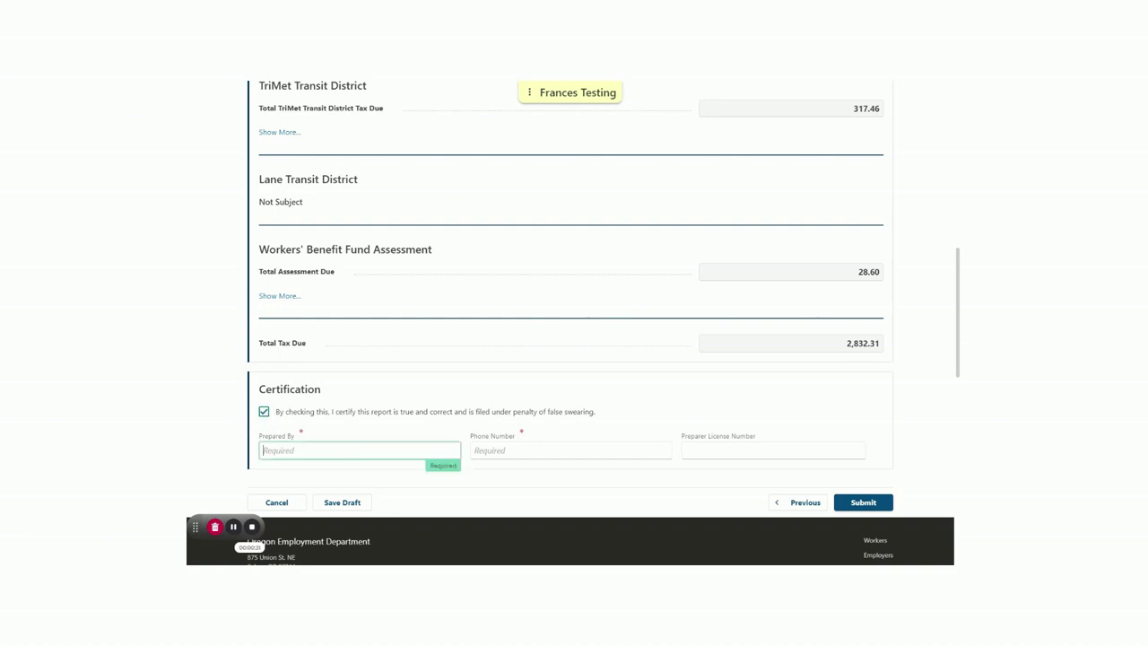
{"action": "left_click", "coordinate": [488, 450]}
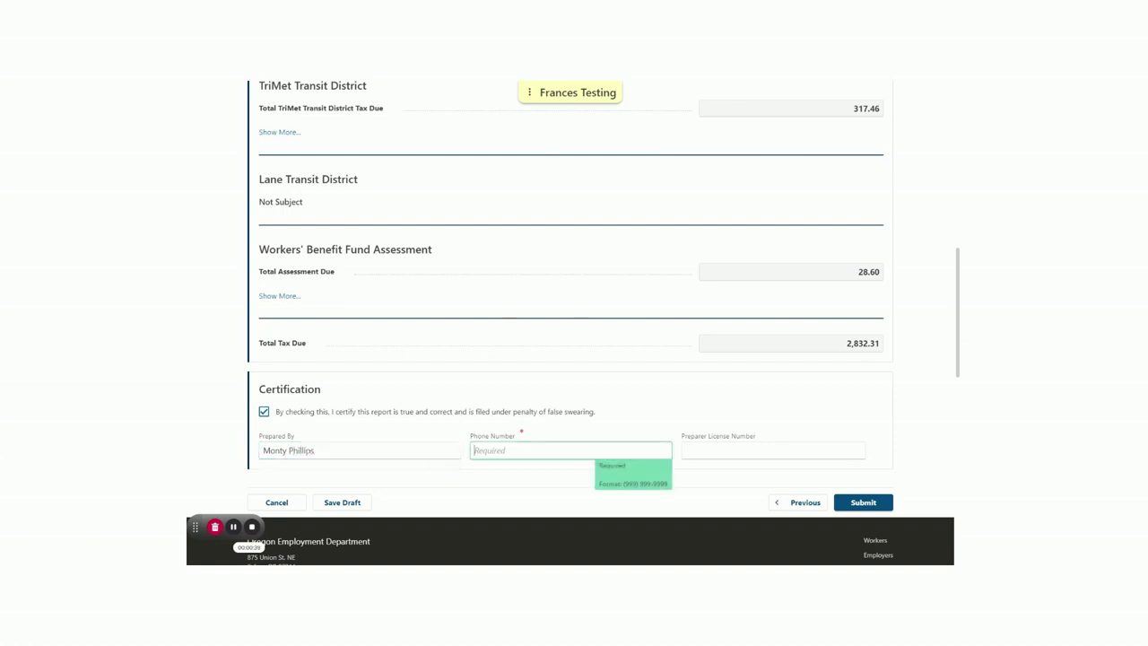
{"action": "left_click", "coordinate": [872, 469]}
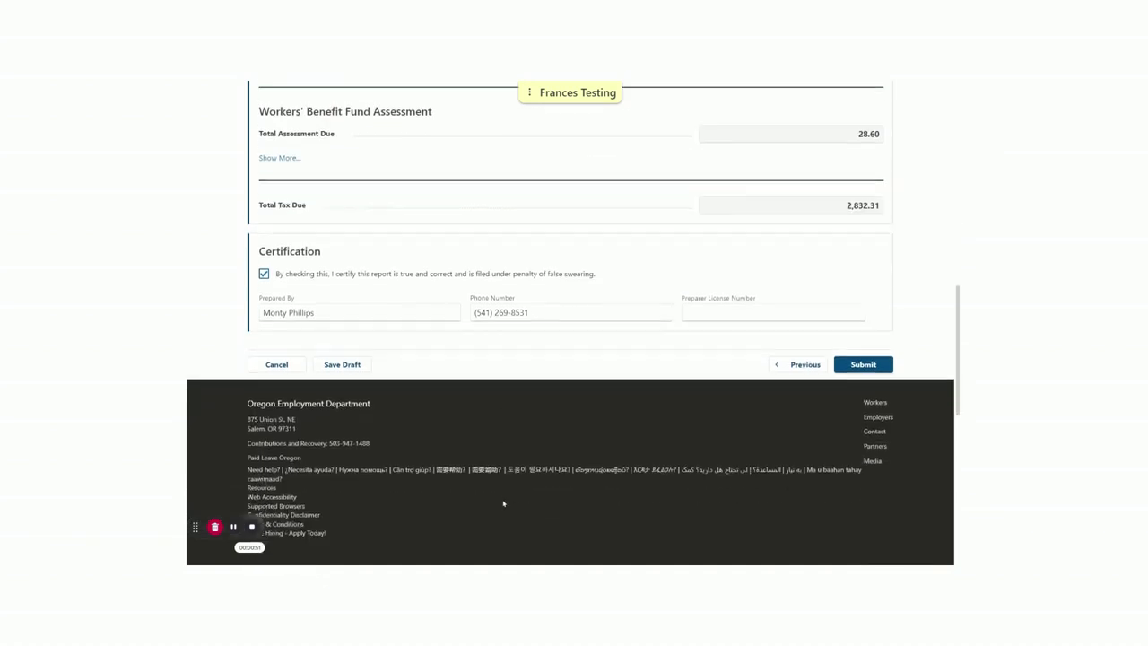
{"action": "scroll", "coordinate": [503, 503], "scroll_direction": "up", "scroll_amount": 10}
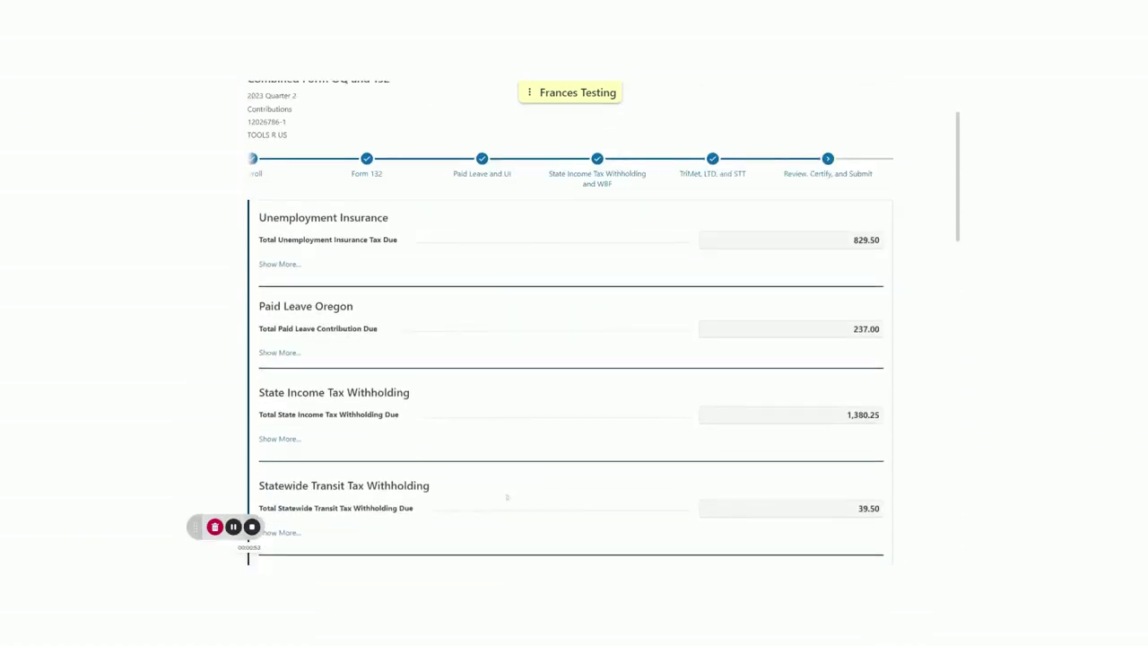
{"action": "scroll", "coordinate": [506, 497], "scroll_direction": "up", "scroll_amount": 1}
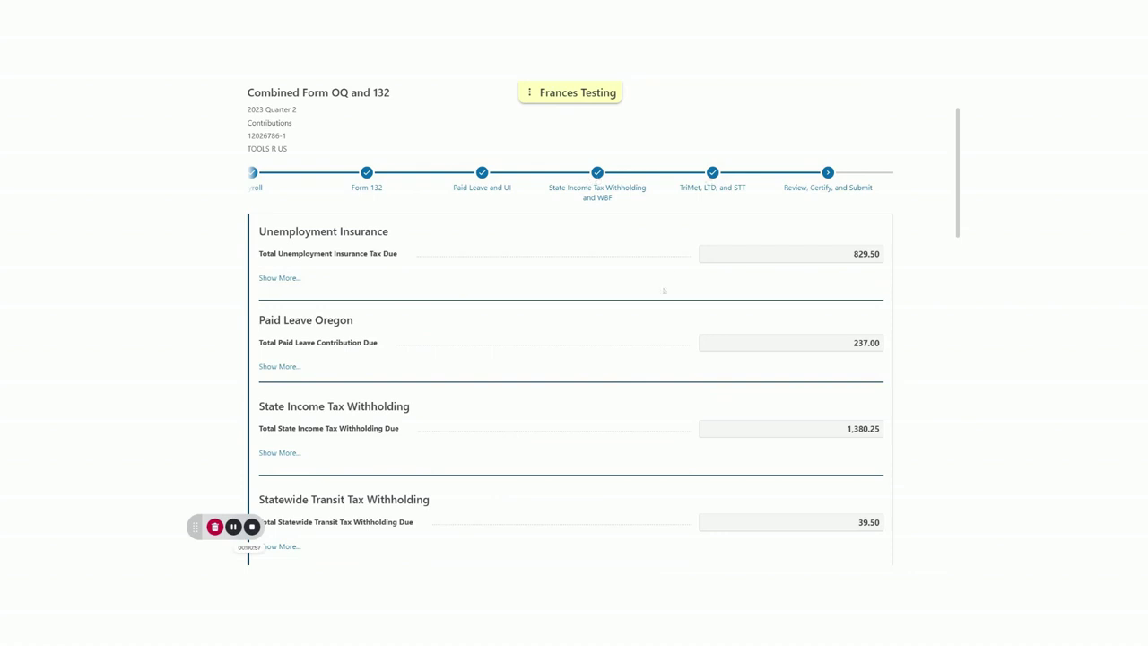
{"action": "scroll", "coordinate": [652, 369], "scroll_direction": "down", "scroll_amount": 5}
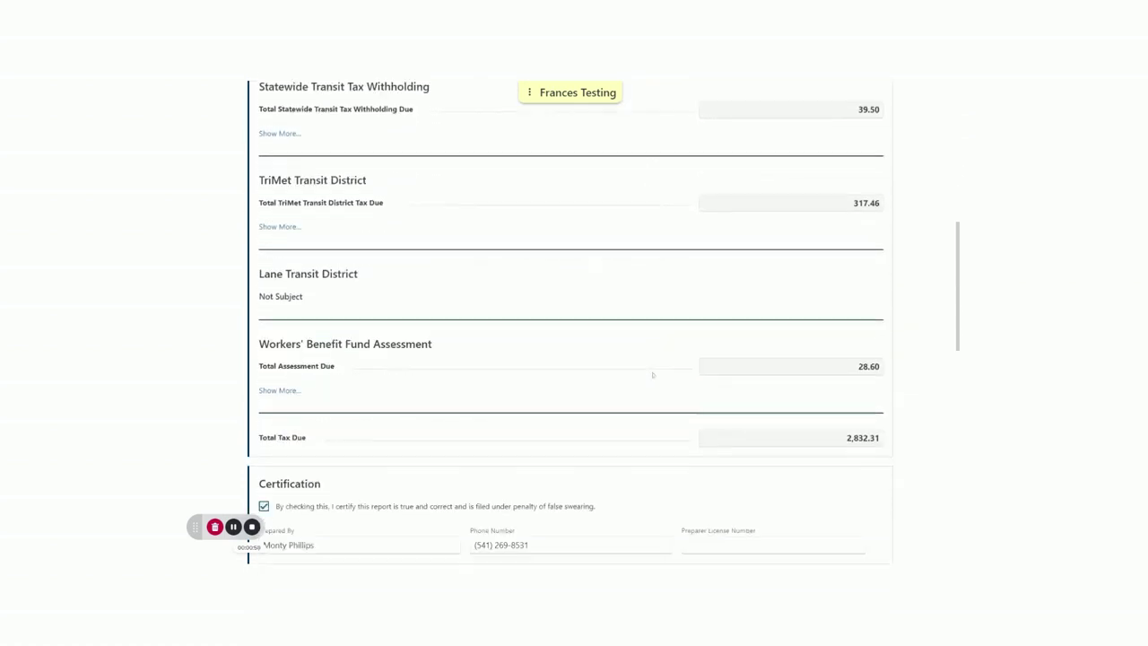
{"action": "scroll", "coordinate": [652, 375], "scroll_direction": "down", "scroll_amount": 2}
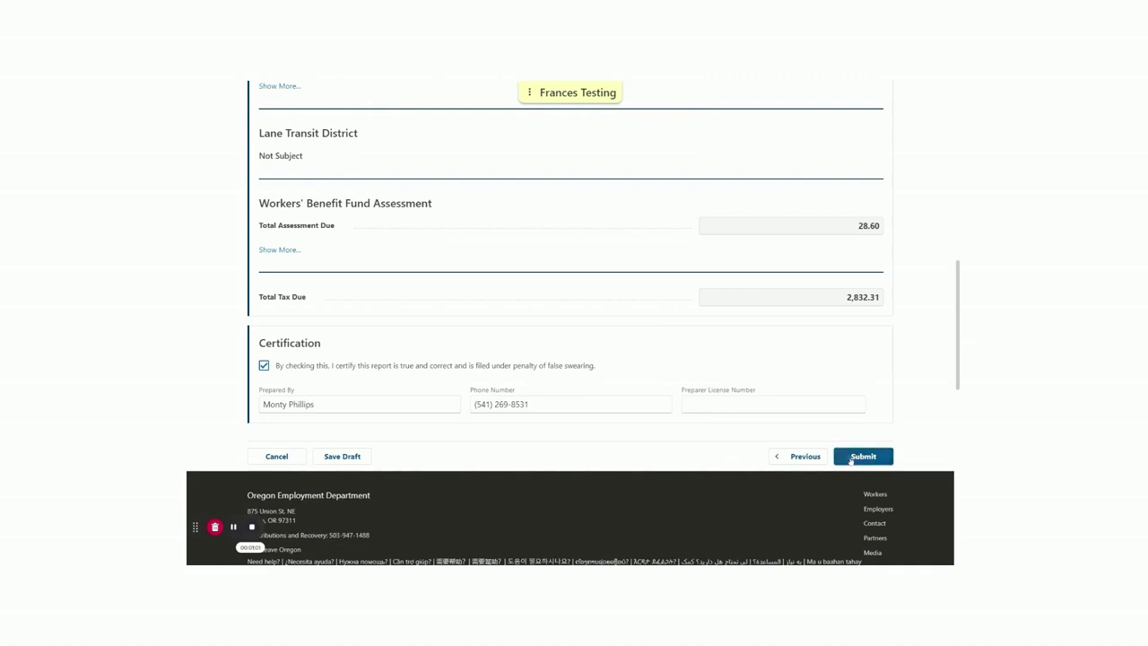
Submit the 2023 Q2 report and wait for the confirmation showing $2,832.31 due
{"action": "left_click", "coordinate": [851, 459]}
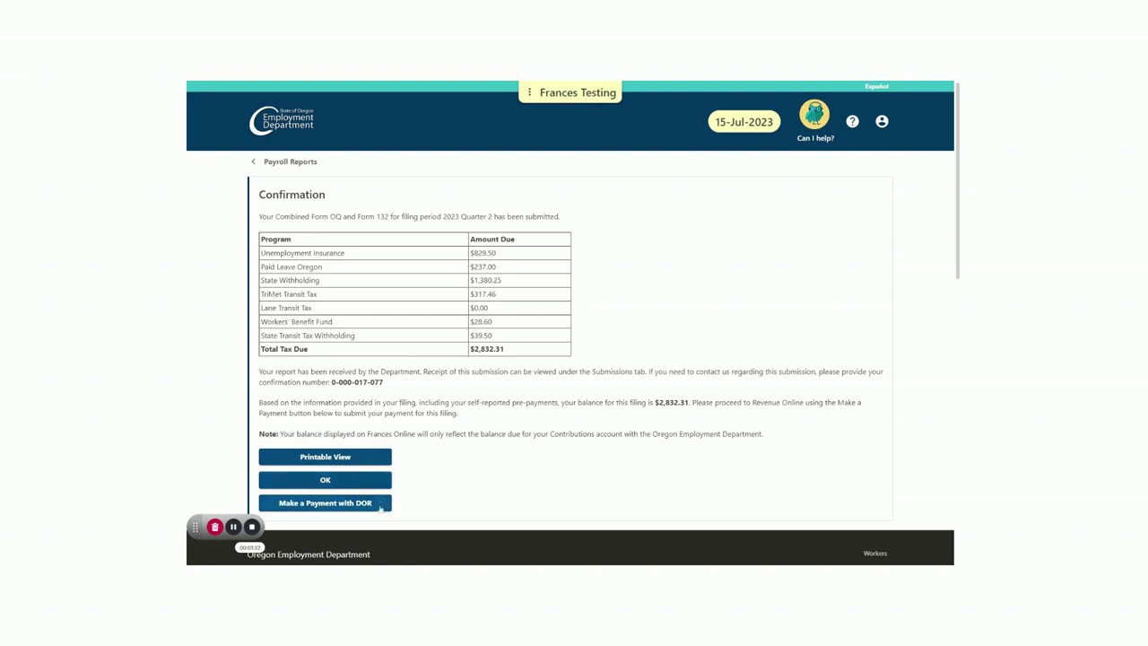
Close the confirmation with OK to return to the Payroll Reports list
{"action": "left_click", "coordinate": [377, 484]}
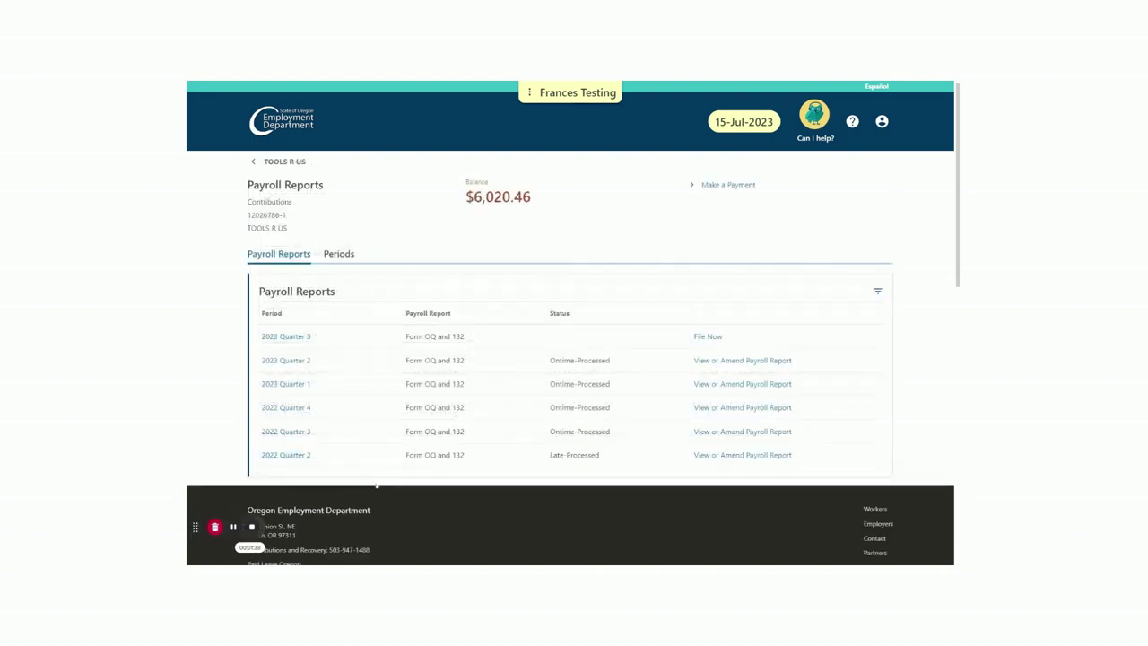